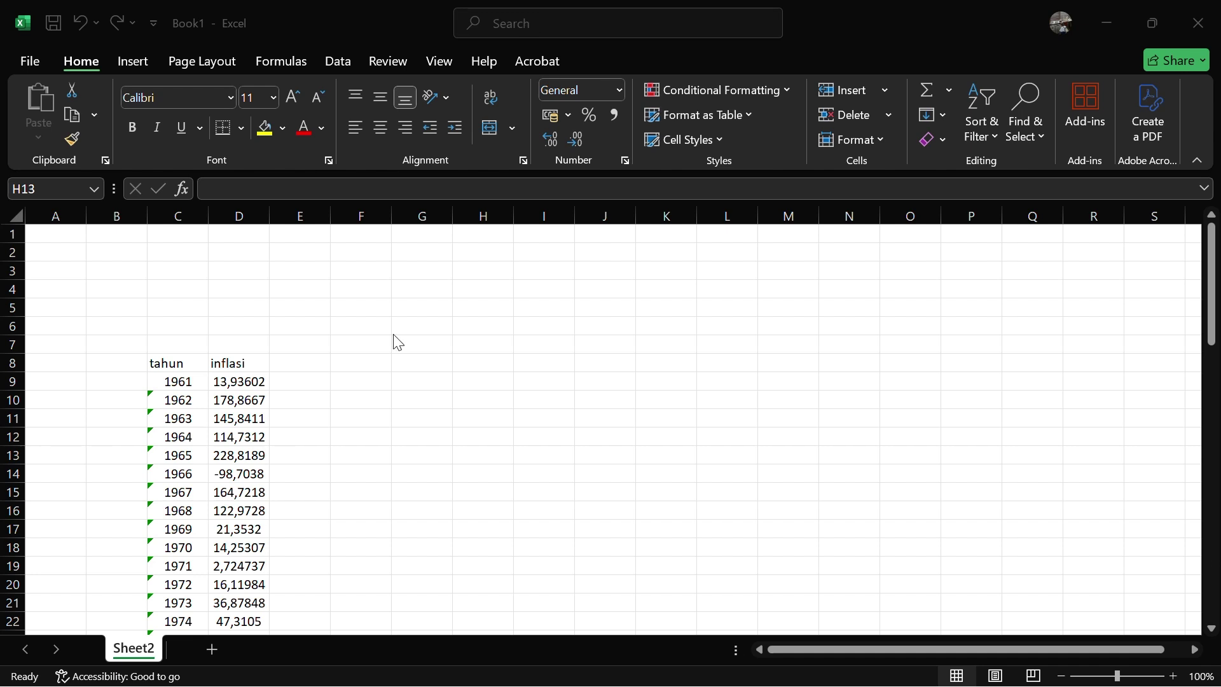
# - Copy the whole tahun and inflasi table, headers included, from cells C8:D71
pyautogui.scroll(-2, 392, 342)
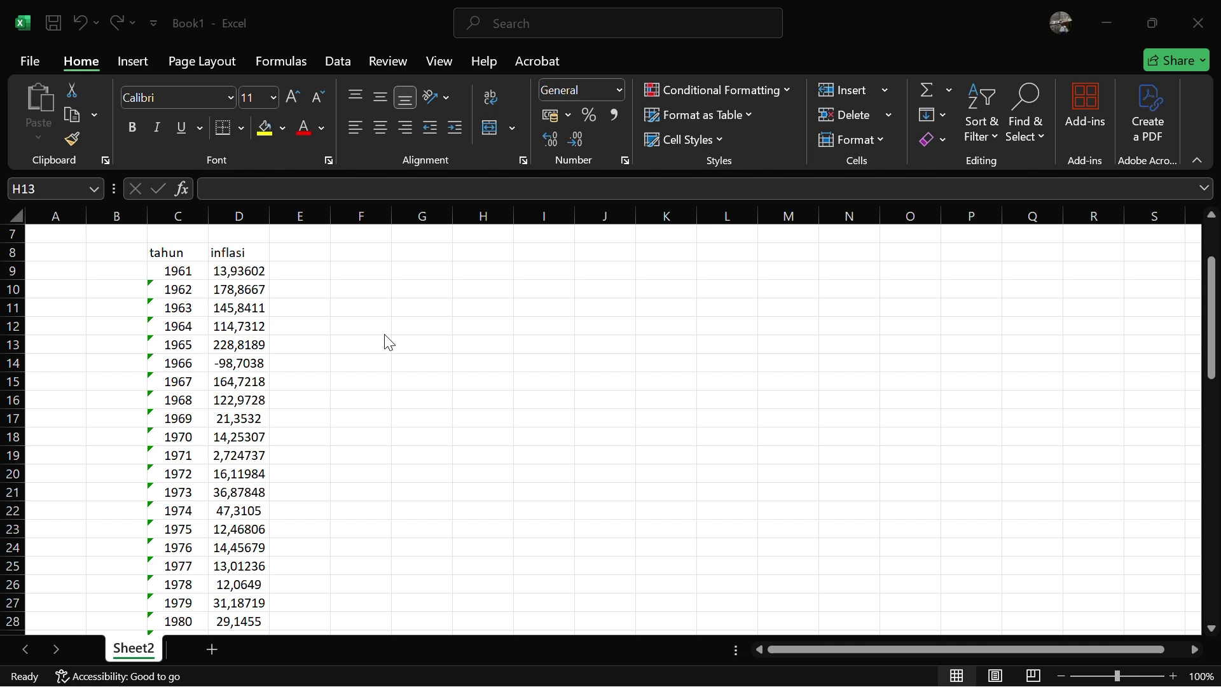
pyautogui.click(166, 251)
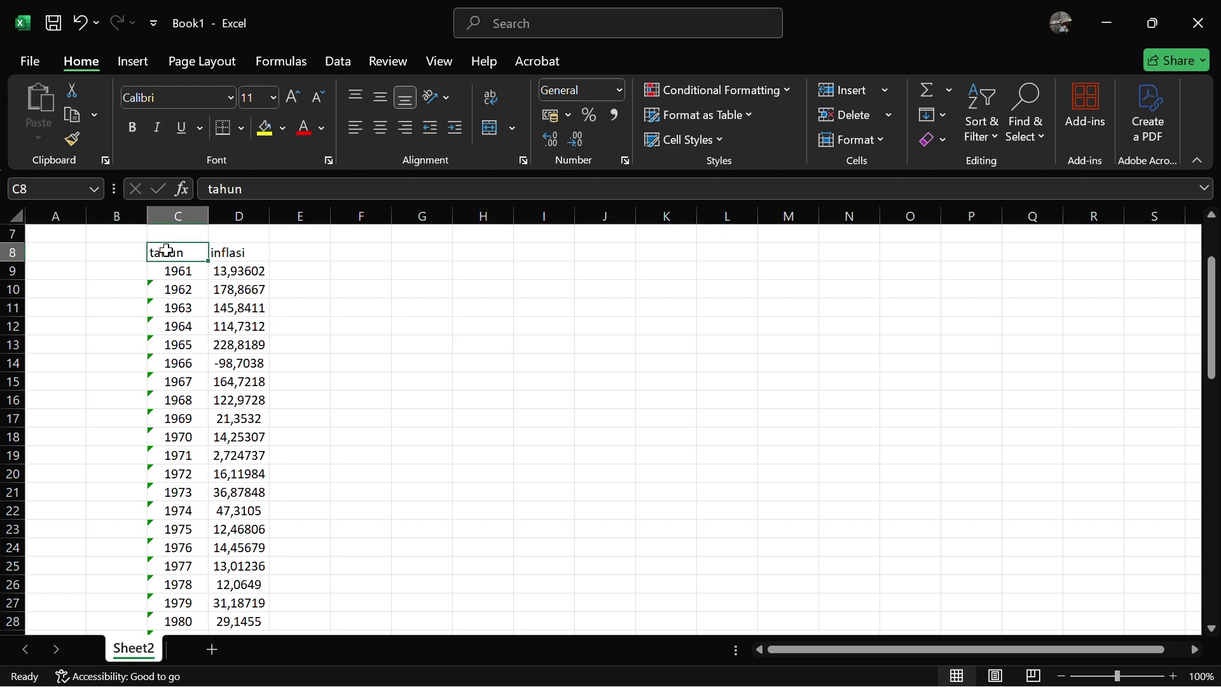
pyautogui.moveTo(166, 251); pyautogui.dragTo(254, 616)
pyautogui.hotkey('ctrl', 'c')
pyautogui.hotkey('ctrl', 'v')
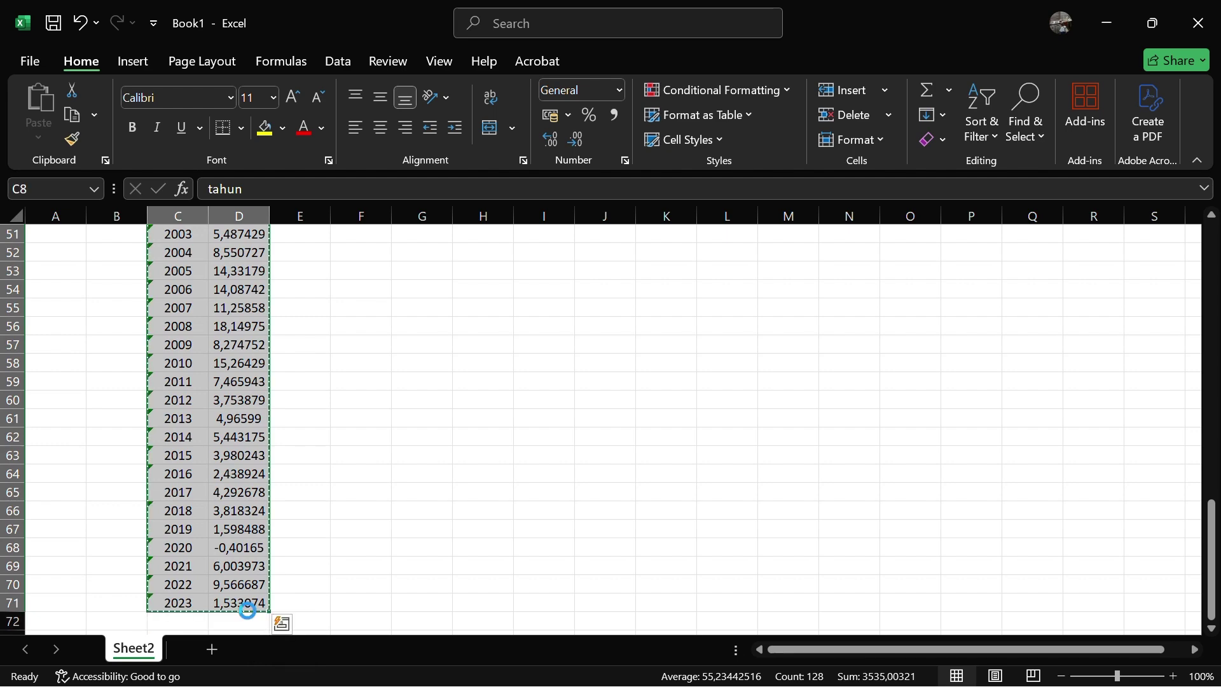
# - Switch to Stata and paste the copied table into the editable Data Editor, treating the first row as variable names
pyautogui.press('super')
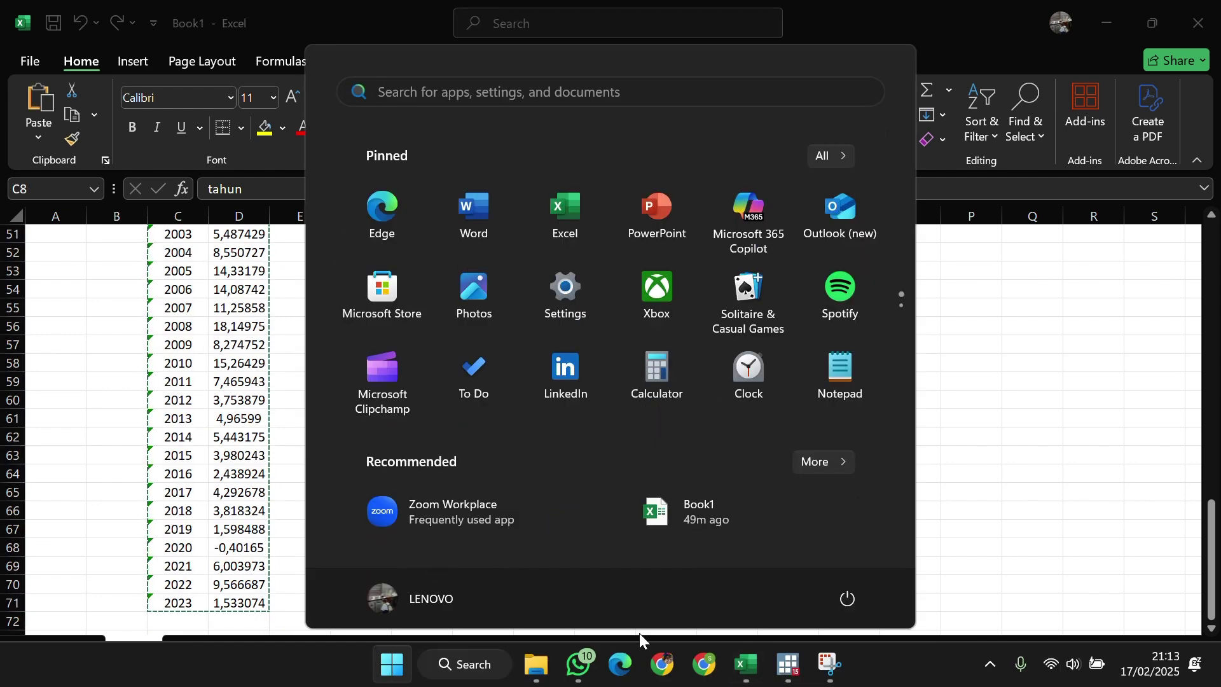
pyautogui.click(828, 664)
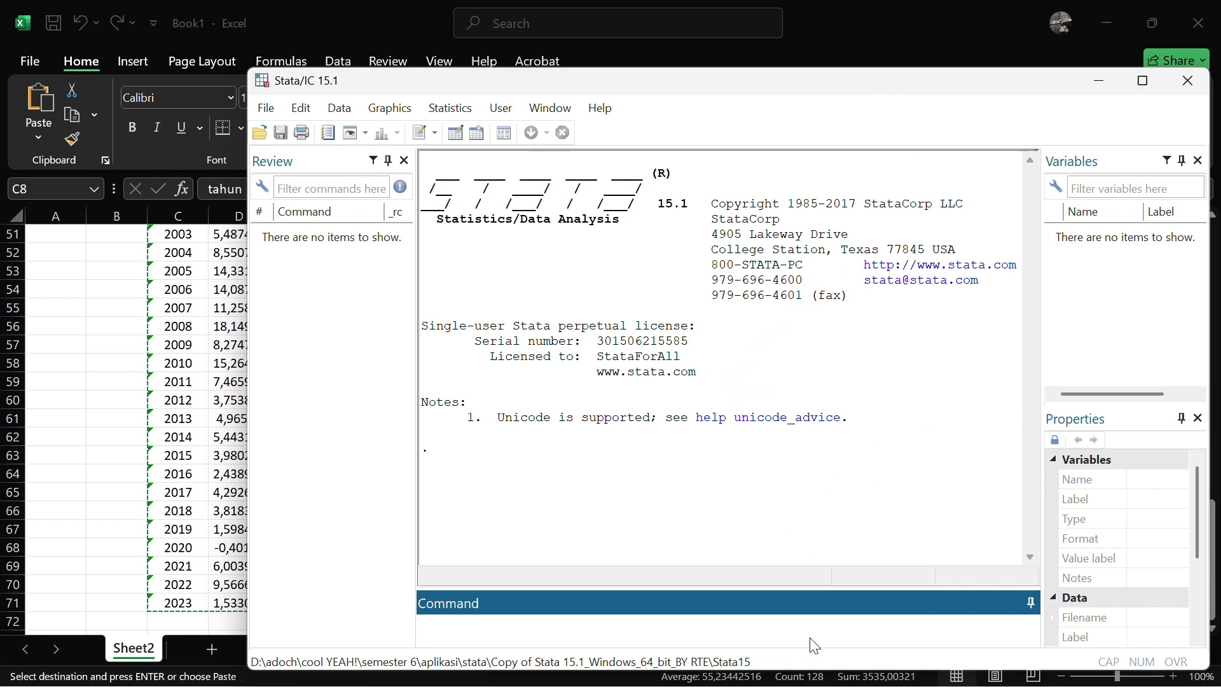
pyautogui.click(454, 135)
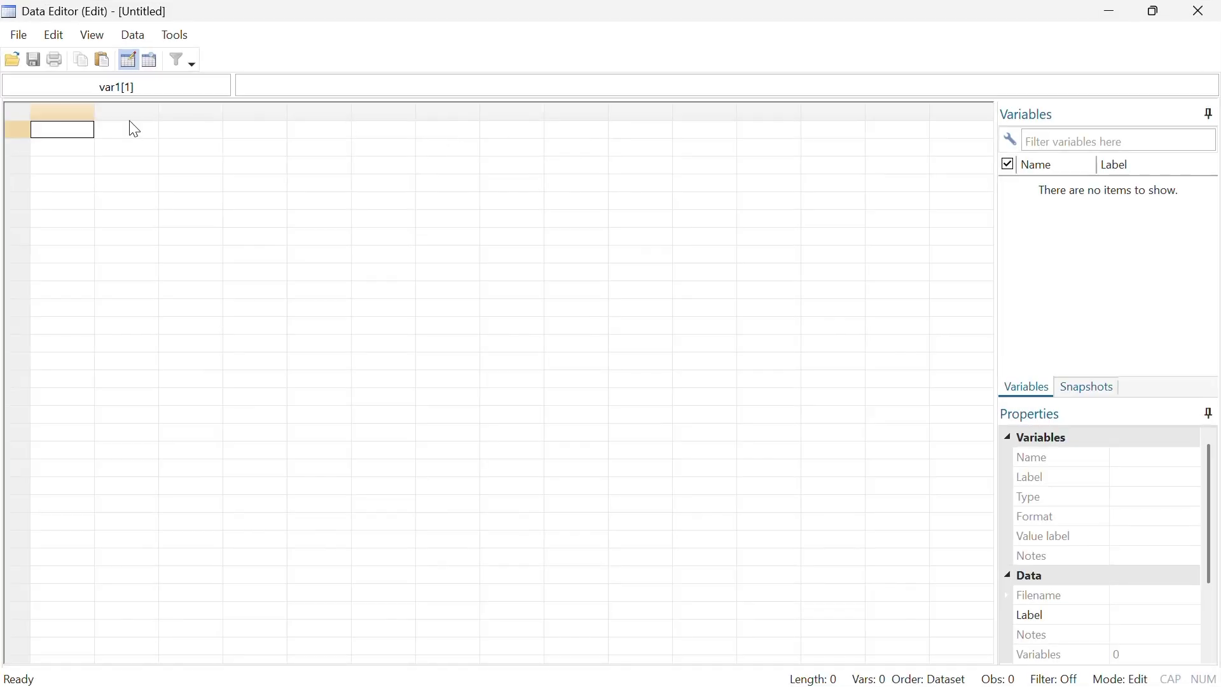
pyautogui.rightClick(84, 133)
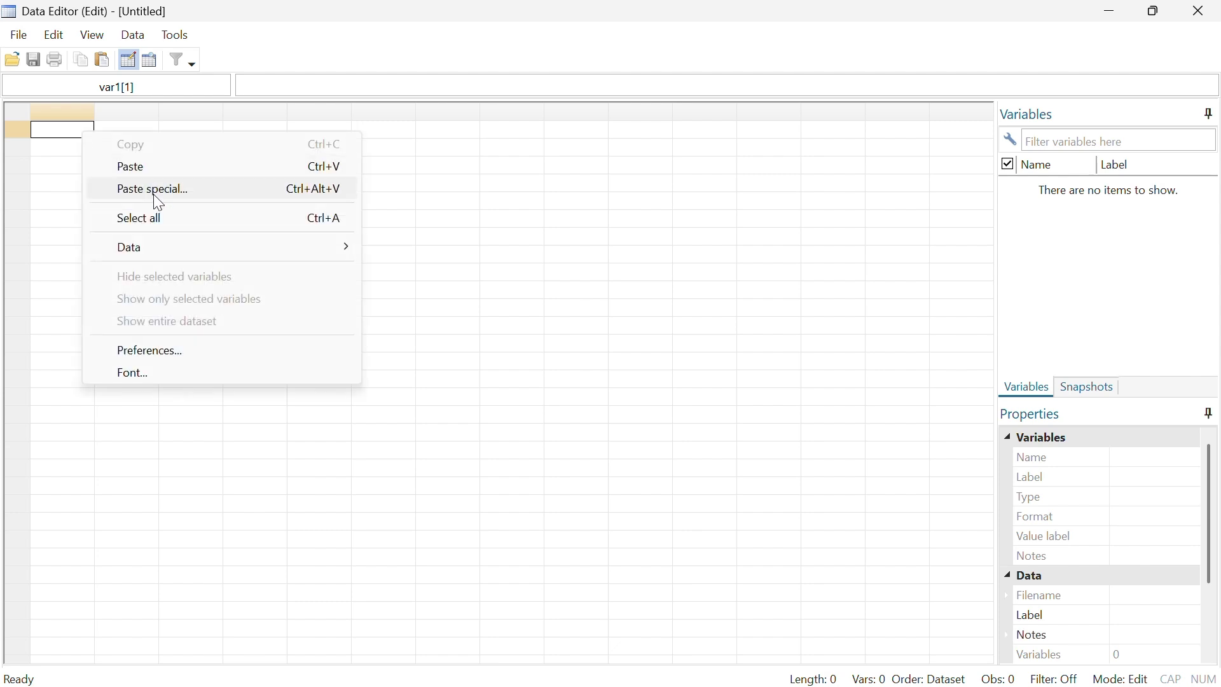
pyautogui.click(159, 168)
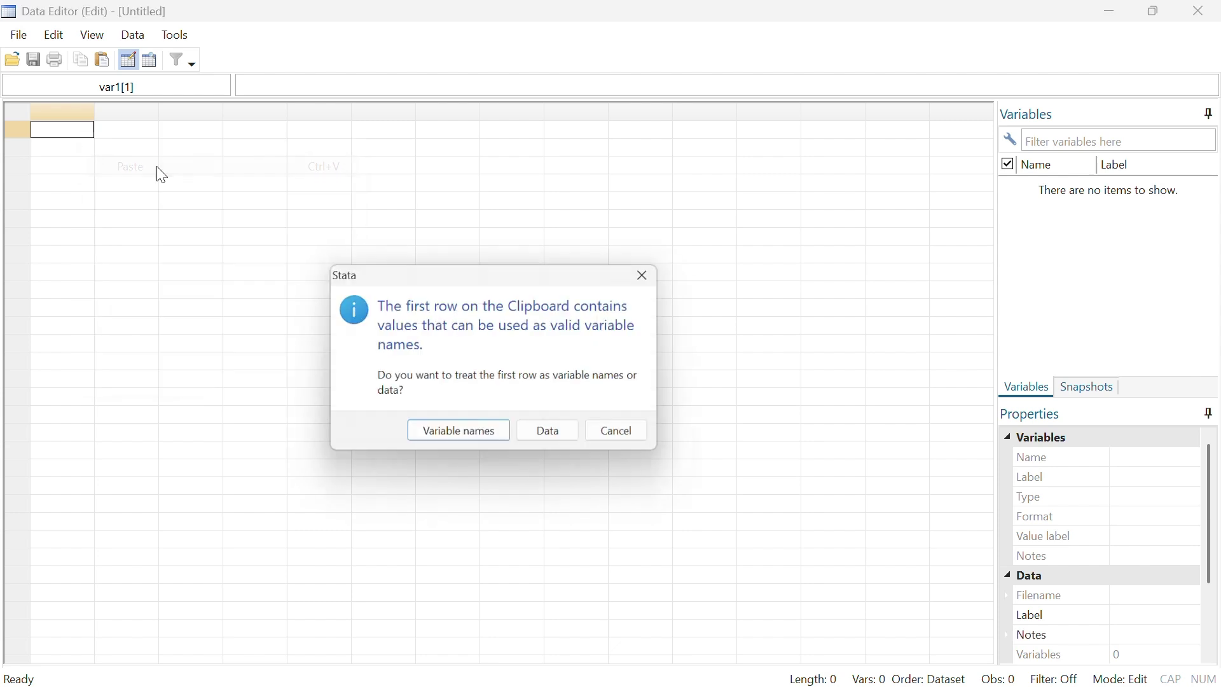
pyautogui.click(444, 437)
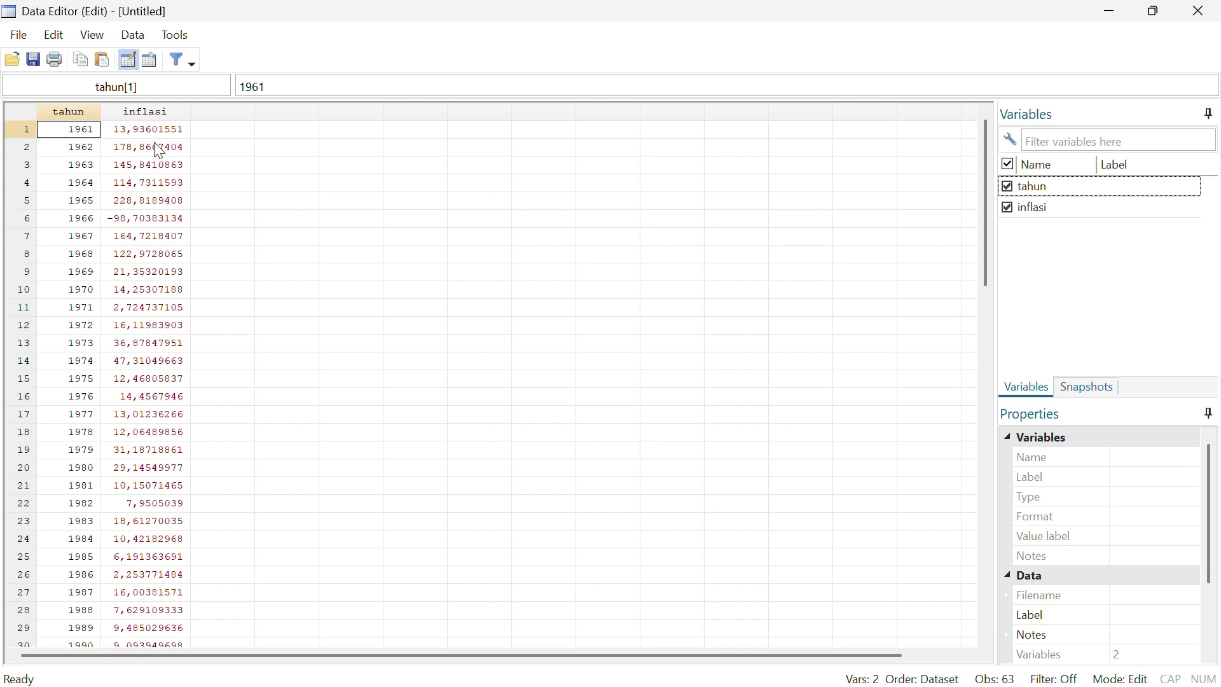
# - Encode the string variable inflasi into a new numeric variable named inf
pyautogui.click(134, 35)
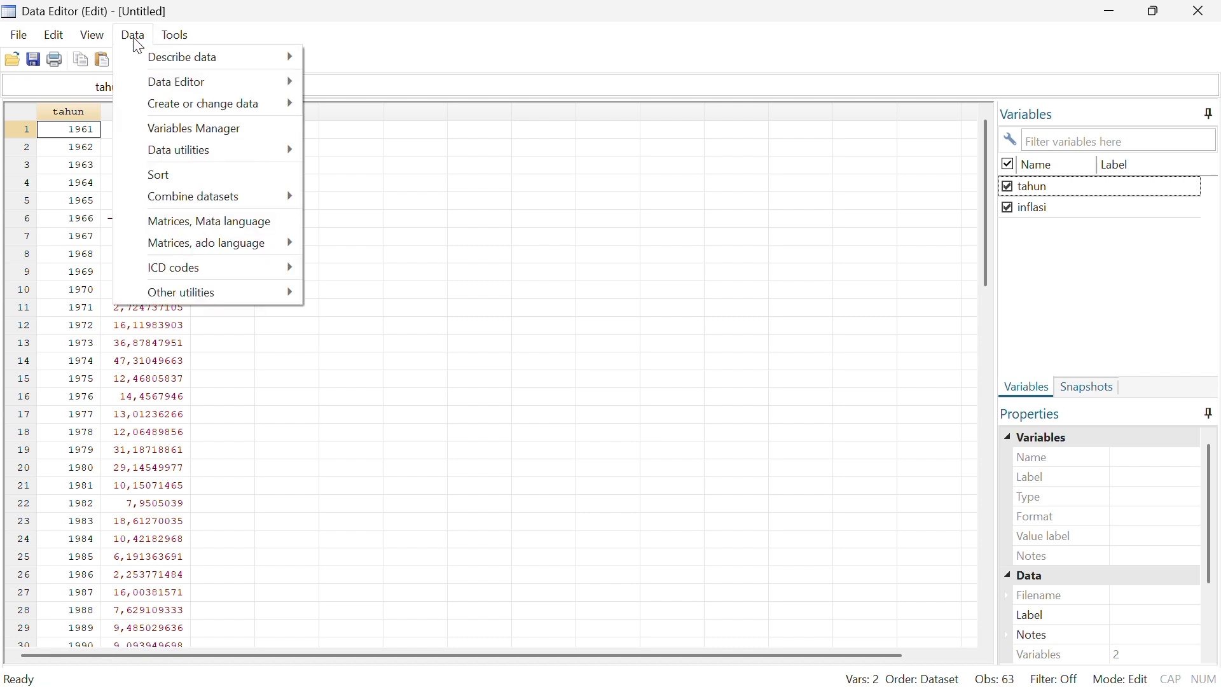
pyautogui.moveTo(186, 106)
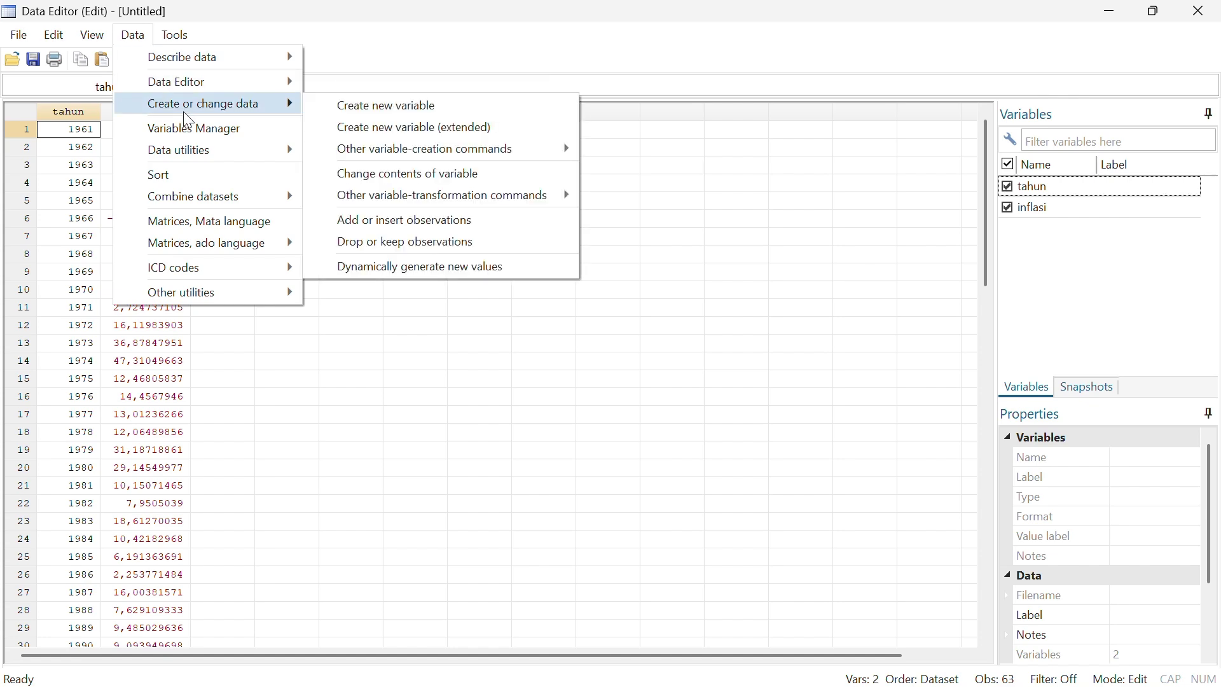
pyautogui.moveTo(366, 191)
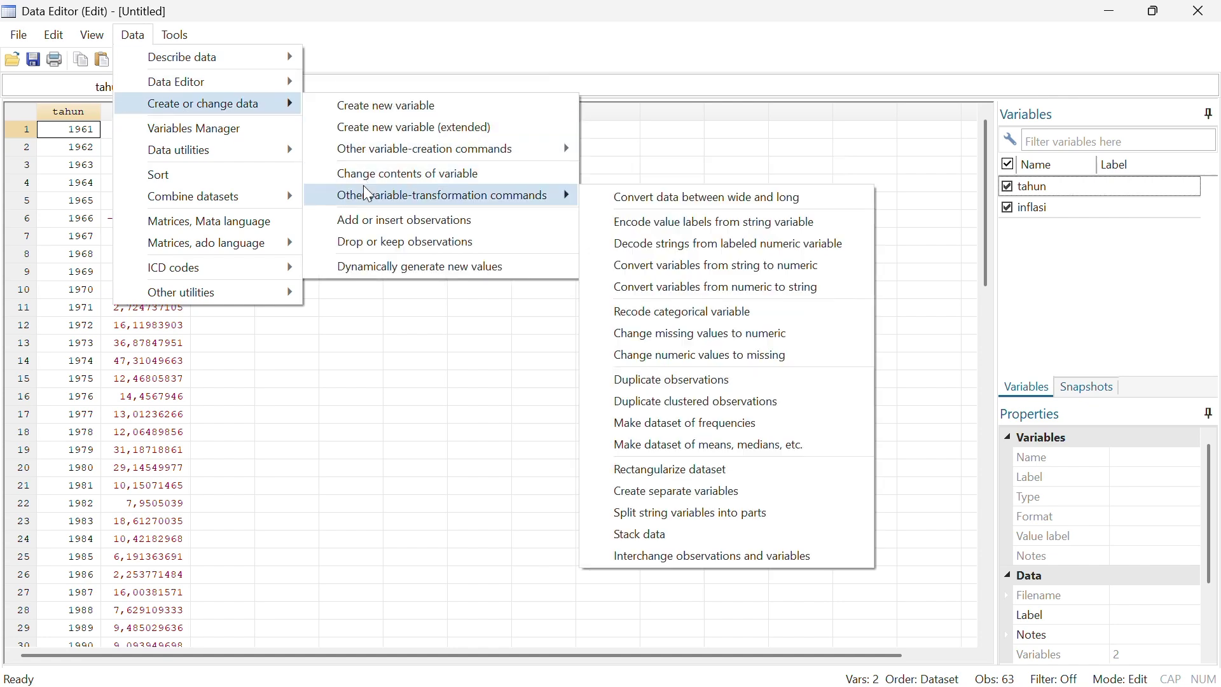
pyautogui.click(612, 220)
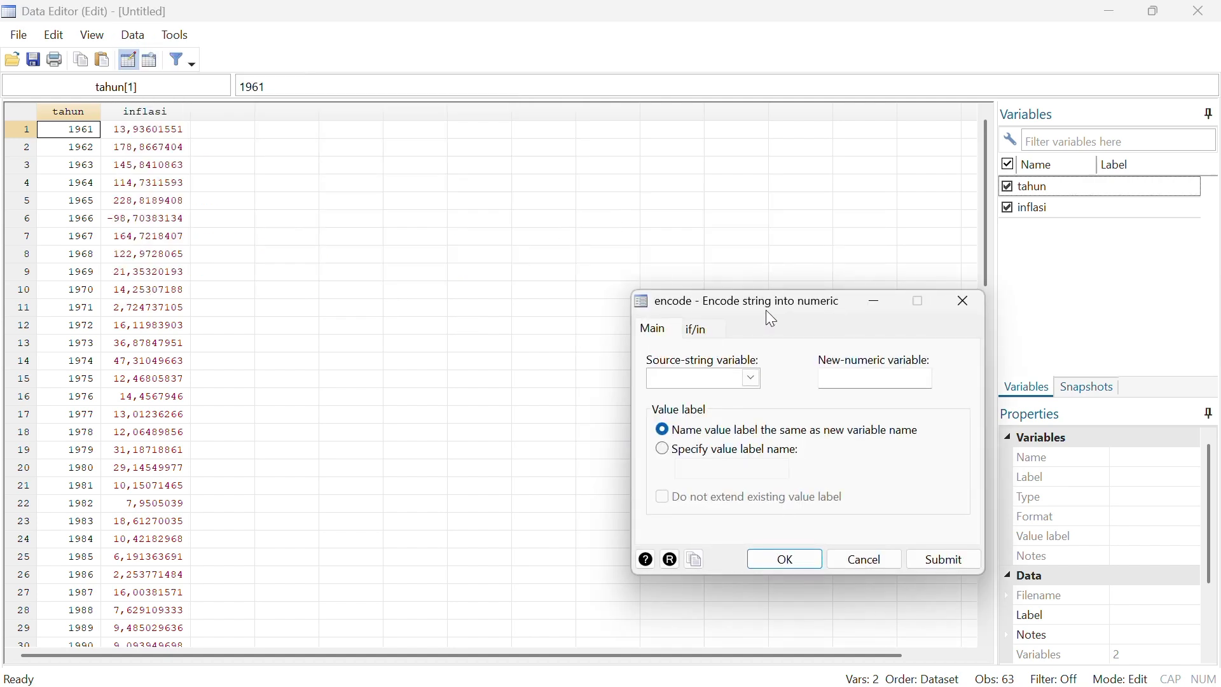
pyautogui.moveTo(771, 320); pyautogui.dragTo(589, 214)
pyautogui.click(570, 273)
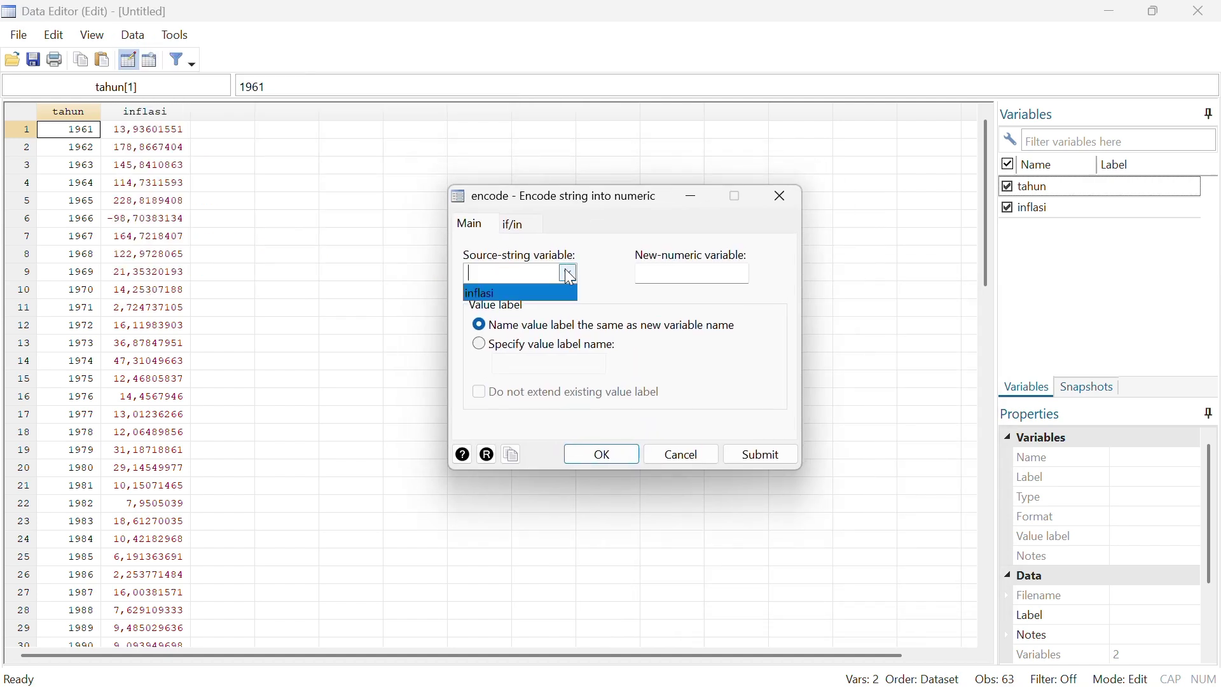
pyautogui.click(568, 296)
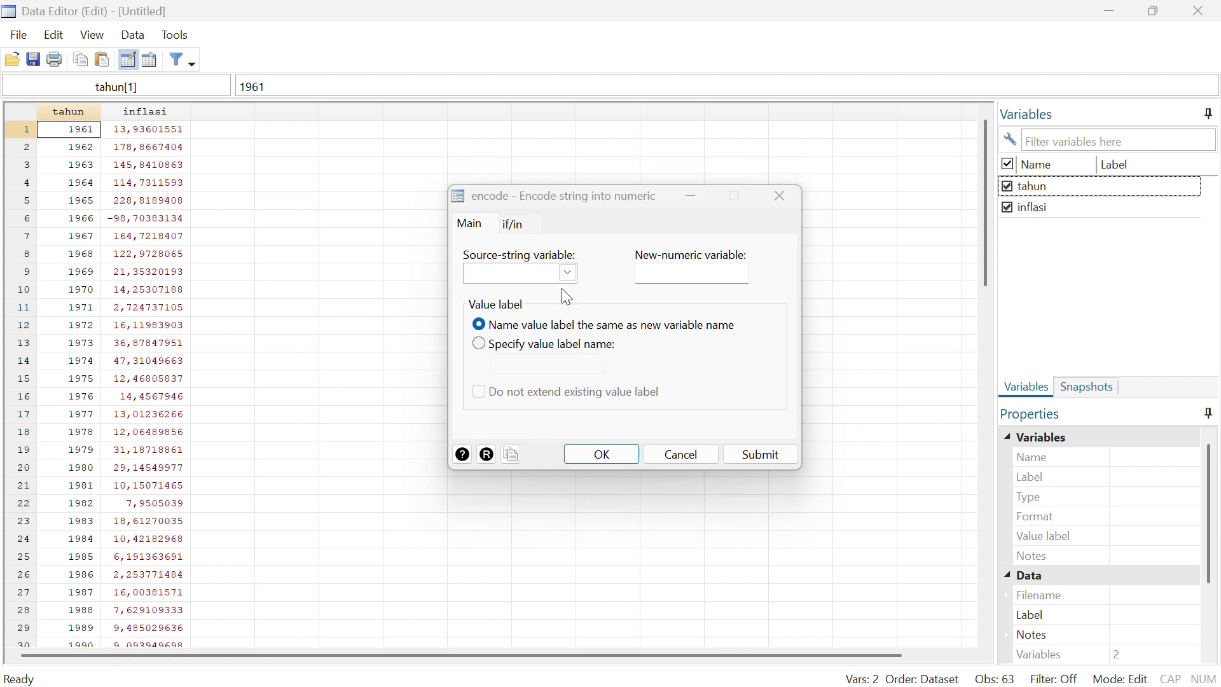
pyautogui.click(675, 280)
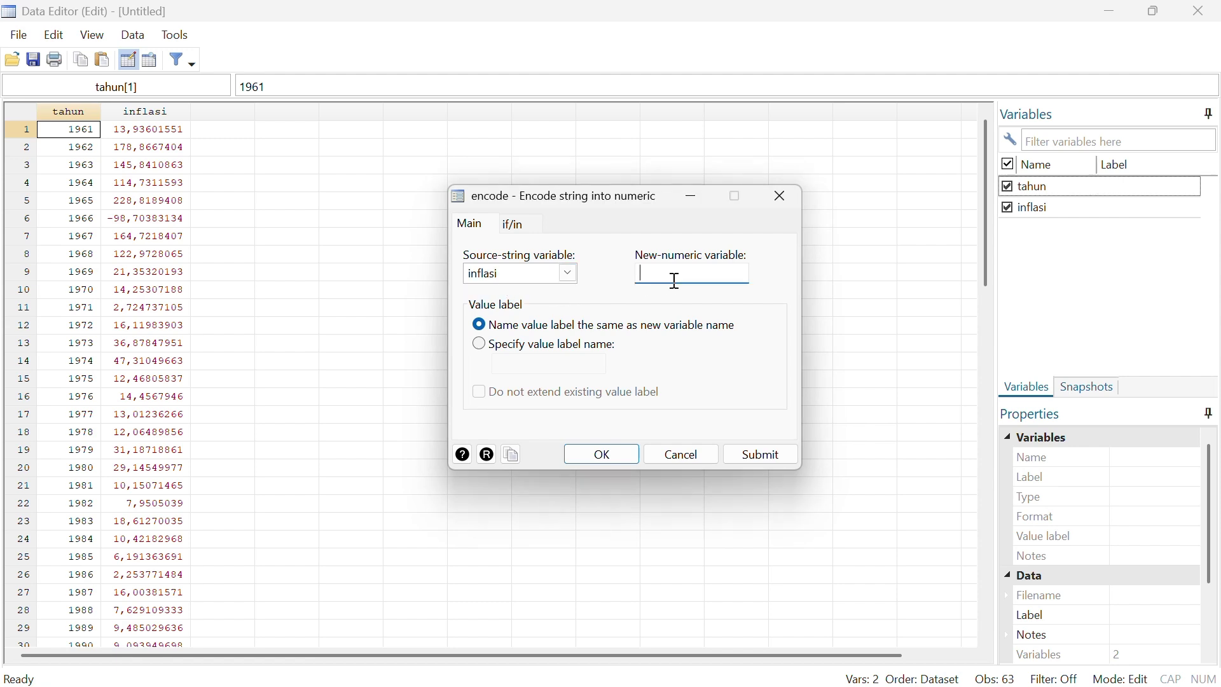
pyautogui.write('inf')
pyautogui.click(604, 456)
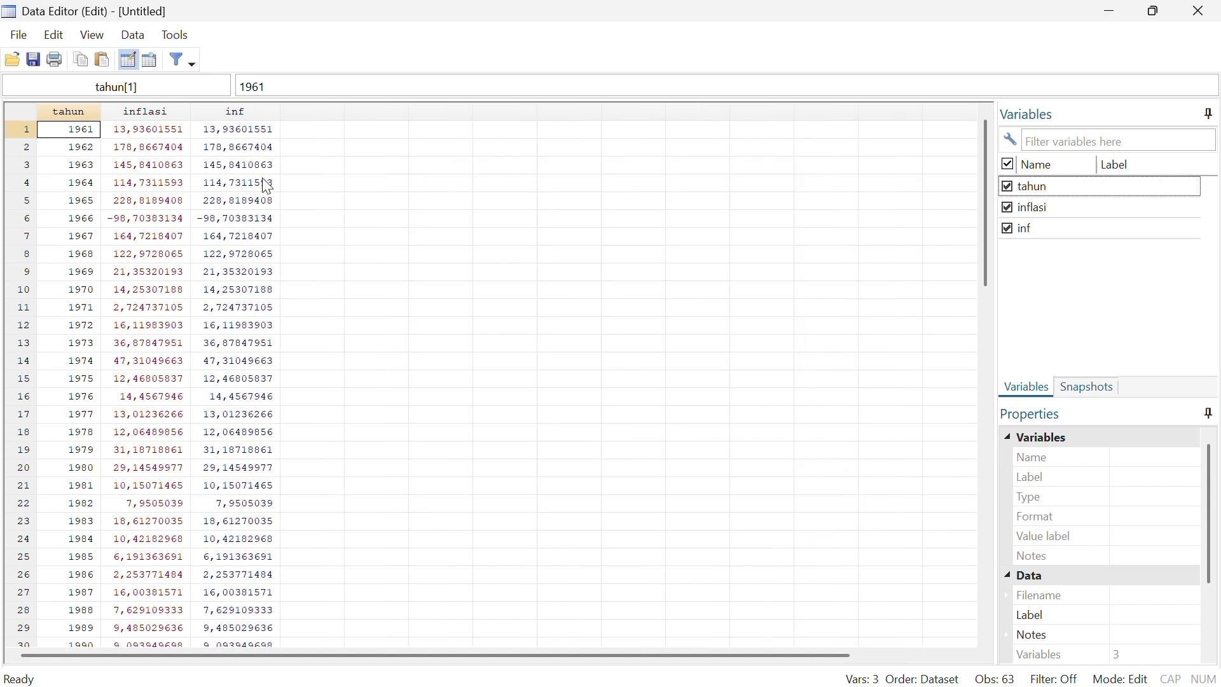
# - Hide the original inflasi variable in the Data Editor
pyautogui.scroll(-3, 267, 186)
pyautogui.scroll(3, 268, 186)
pyautogui.rightClick(162, 119)
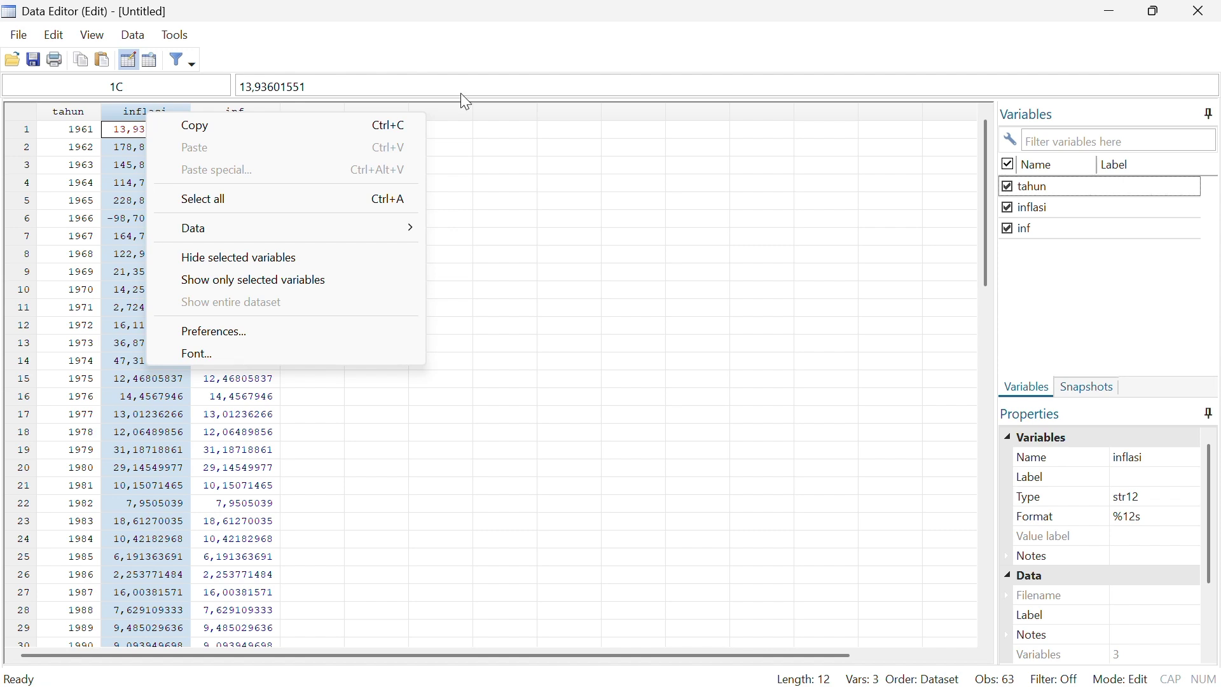
pyautogui.click(266, 258)
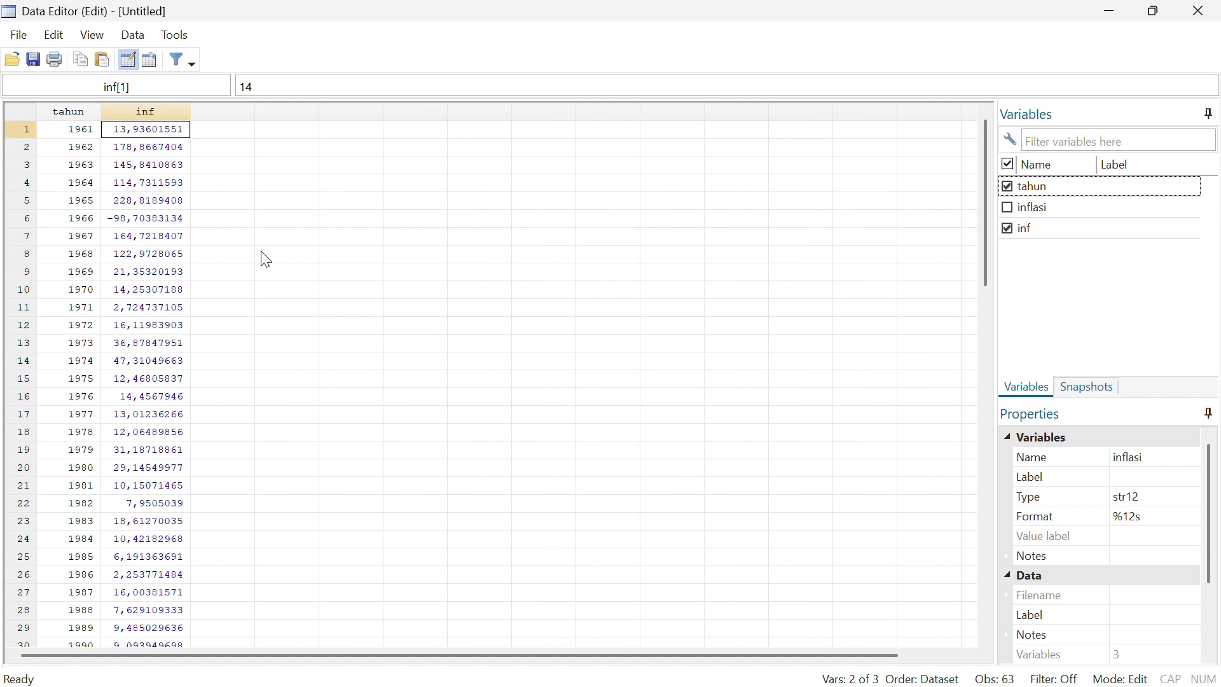
# - Return to the main Stata window and declare tahun as the time variable with the command tsset tahun
pyautogui.press('super')
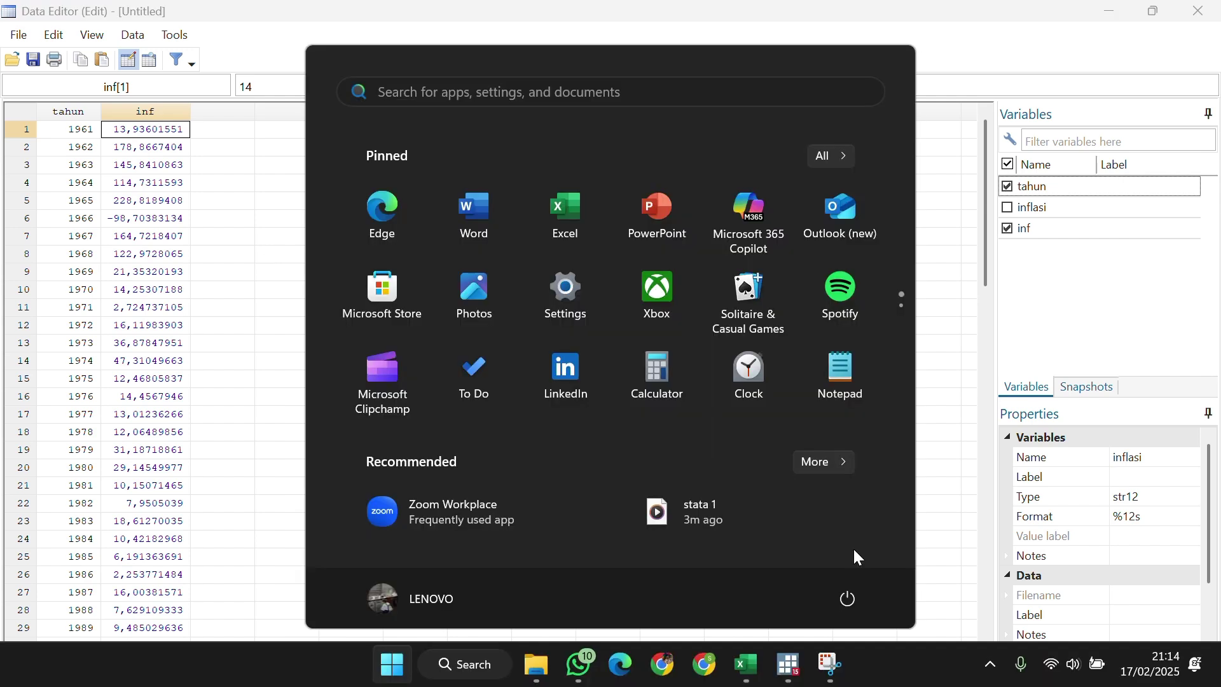
pyautogui.moveTo(788, 665)
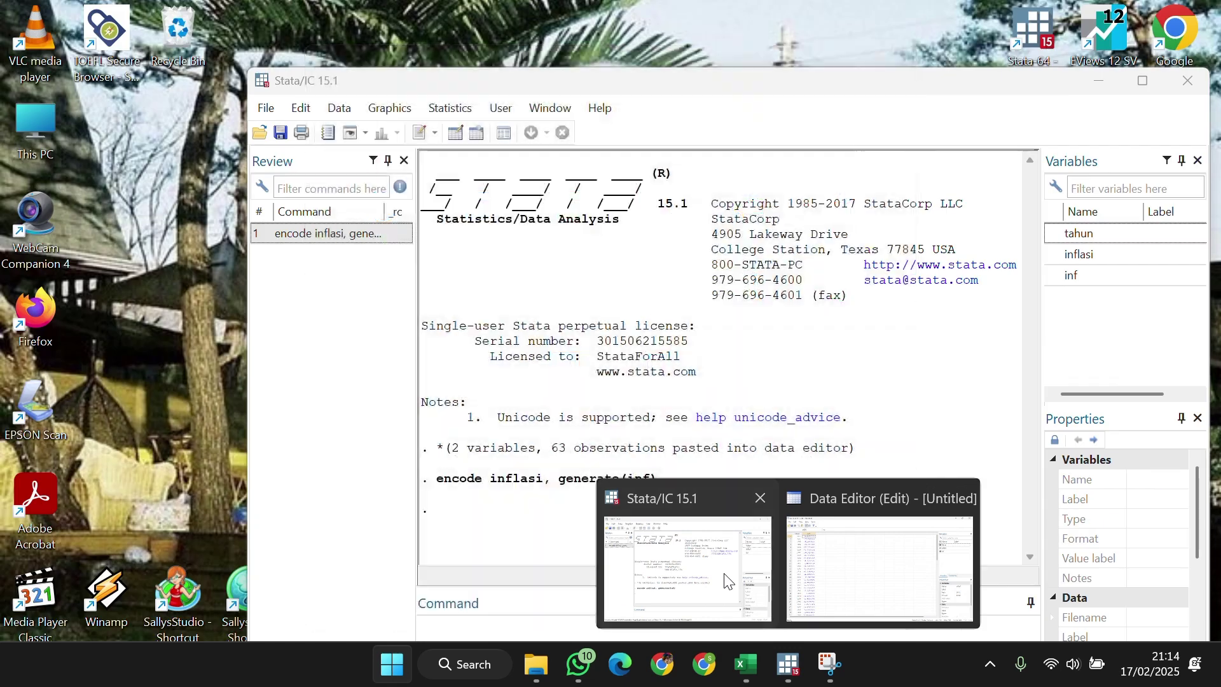
pyautogui.click(760, 620)
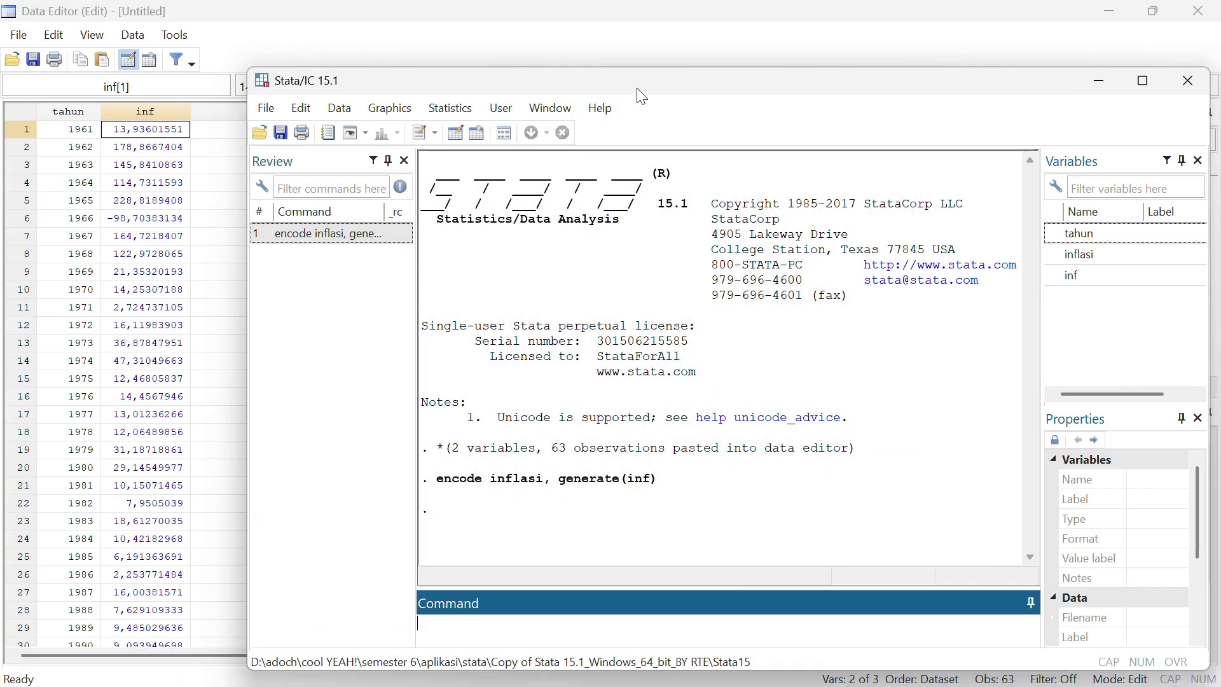
pyautogui.moveTo(642, 97); pyautogui.dragTo(504, 80)
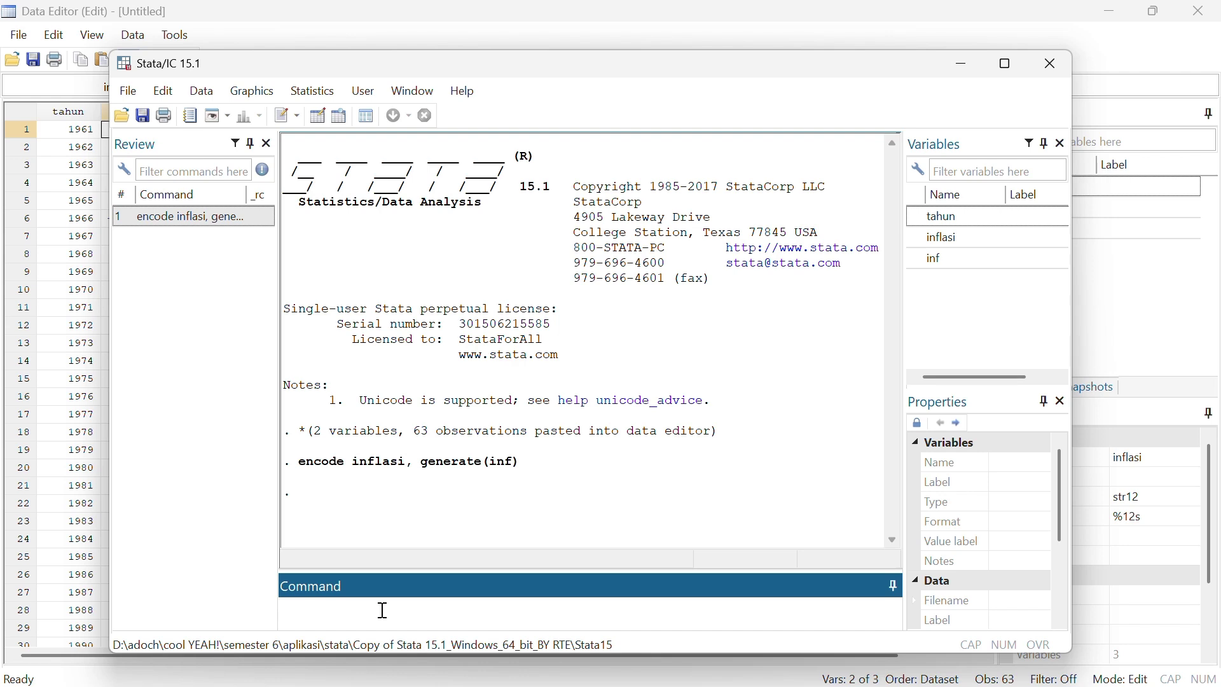
pyautogui.write('tsset tahun')
pyautogui.press('Return')
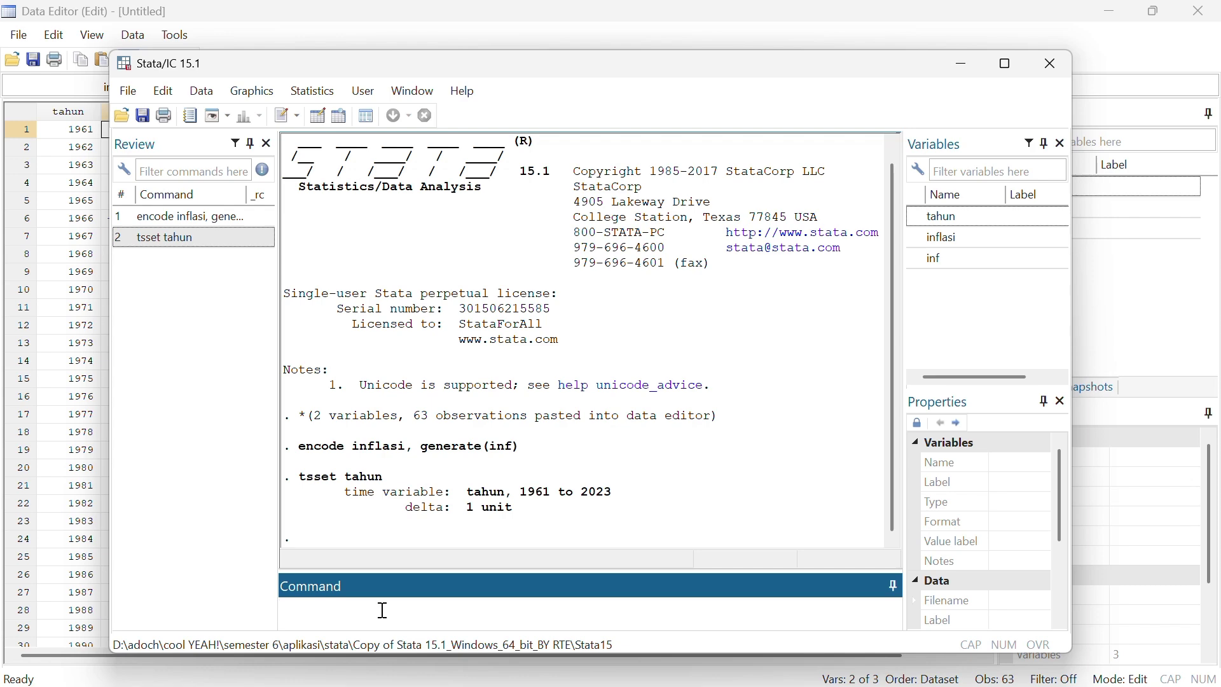
# - Create a time-series line plot with inf as the Y variable, then close the graph window
pyautogui.click(252, 91)
pyautogui.moveTo(343, 367)
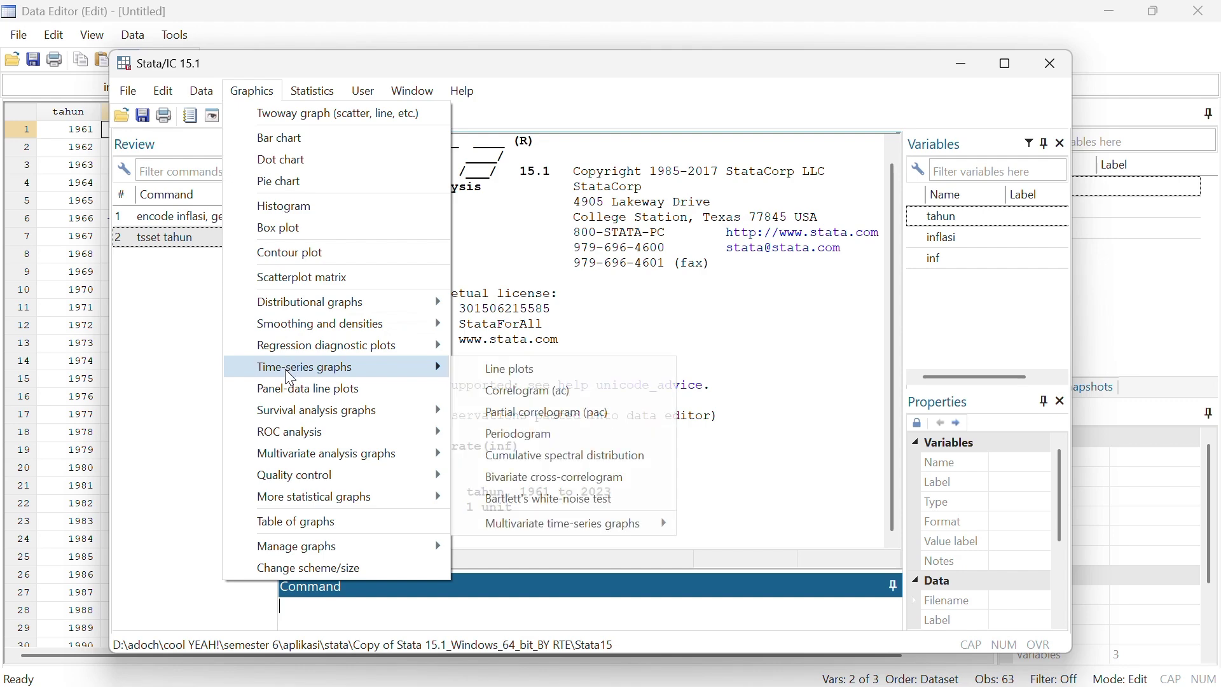
pyautogui.click(510, 369)
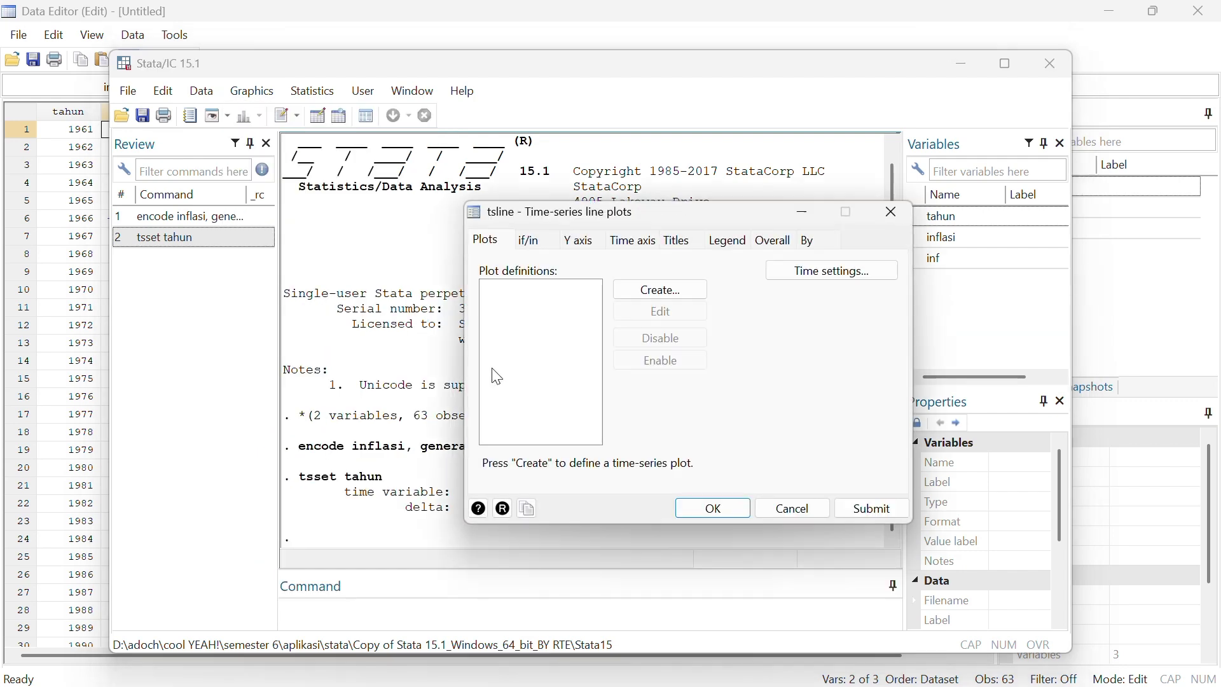
pyautogui.click(658, 291)
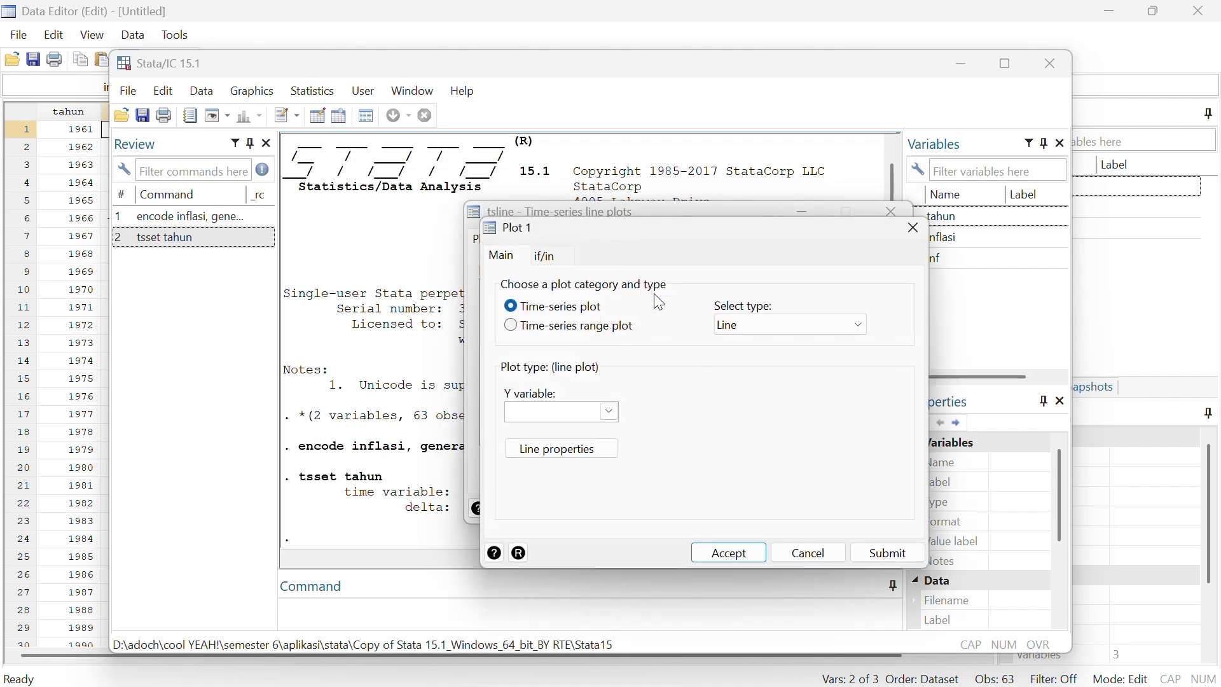
pyautogui.click(609, 411)
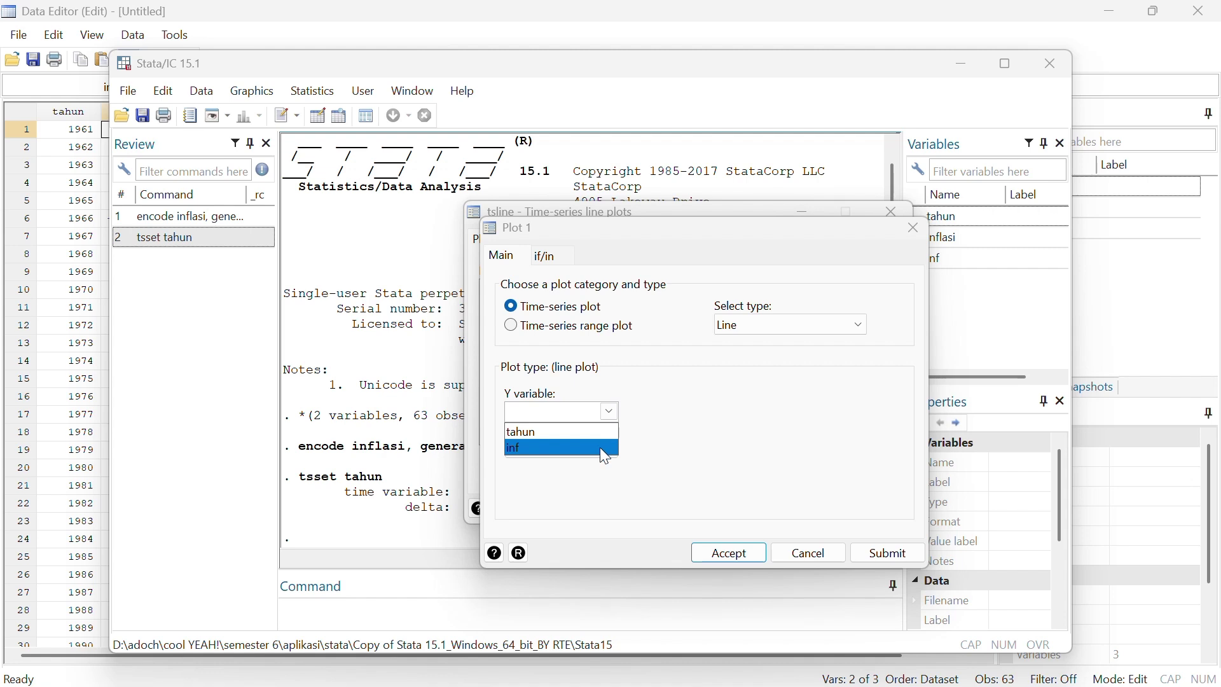
pyautogui.click(601, 448)
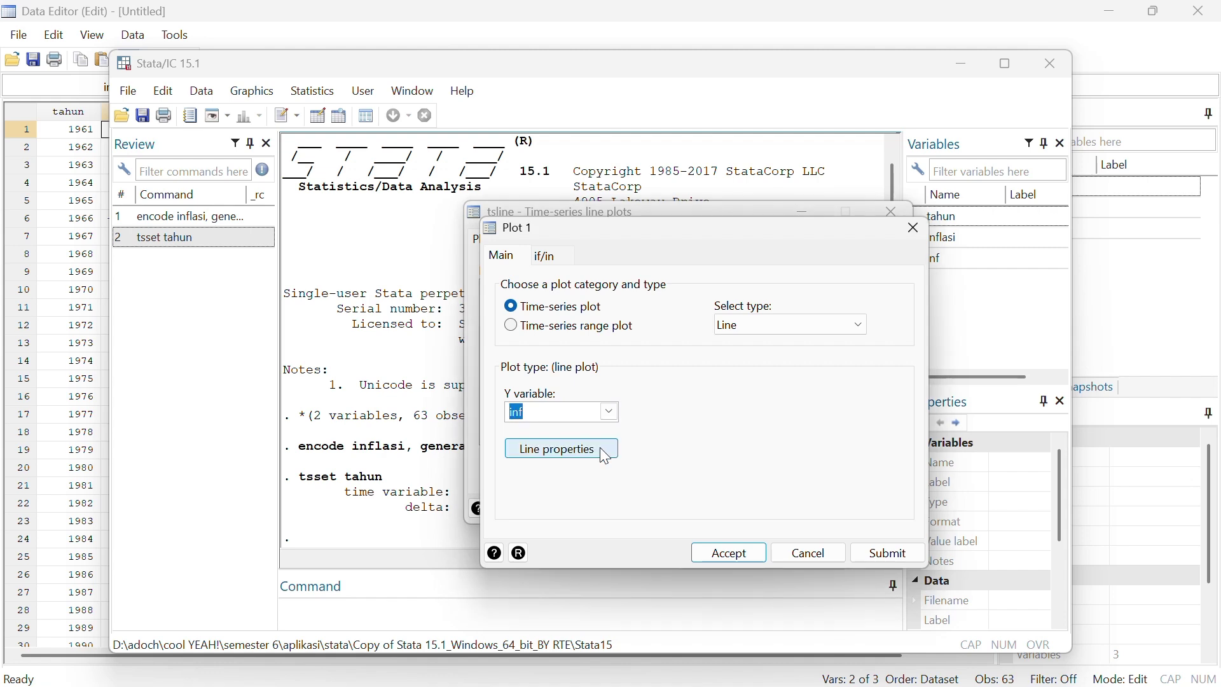
pyautogui.click(730, 553)
pyautogui.click(714, 514)
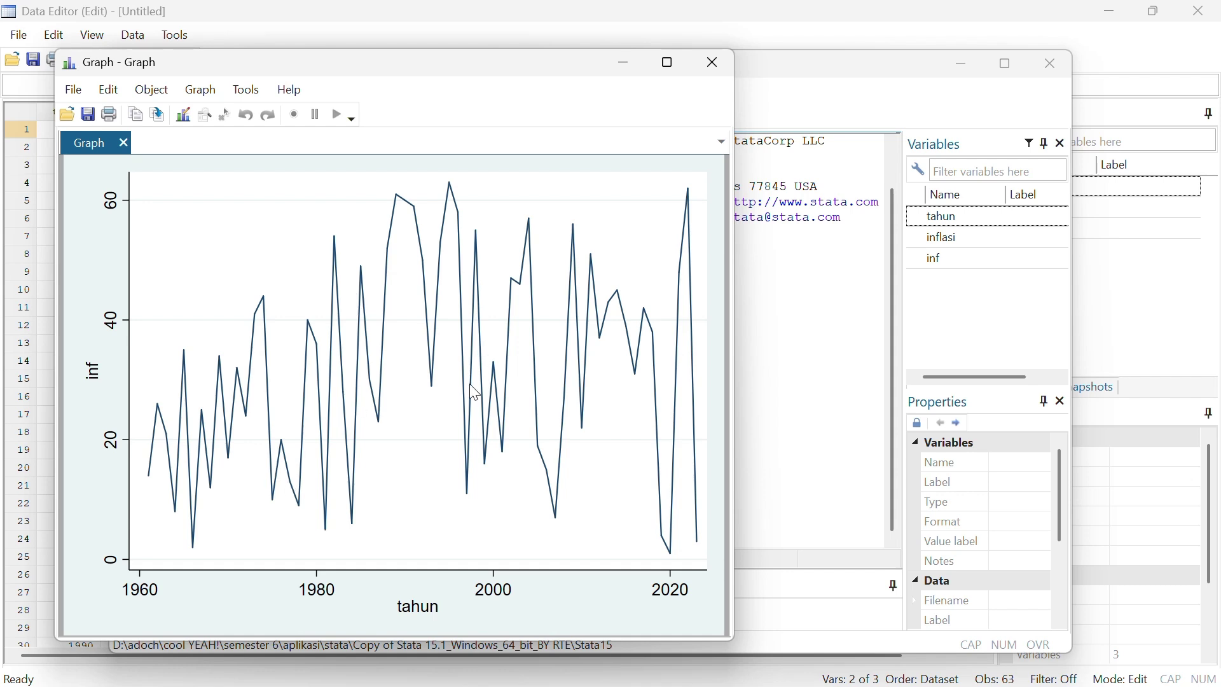
pyautogui.click(712, 68)
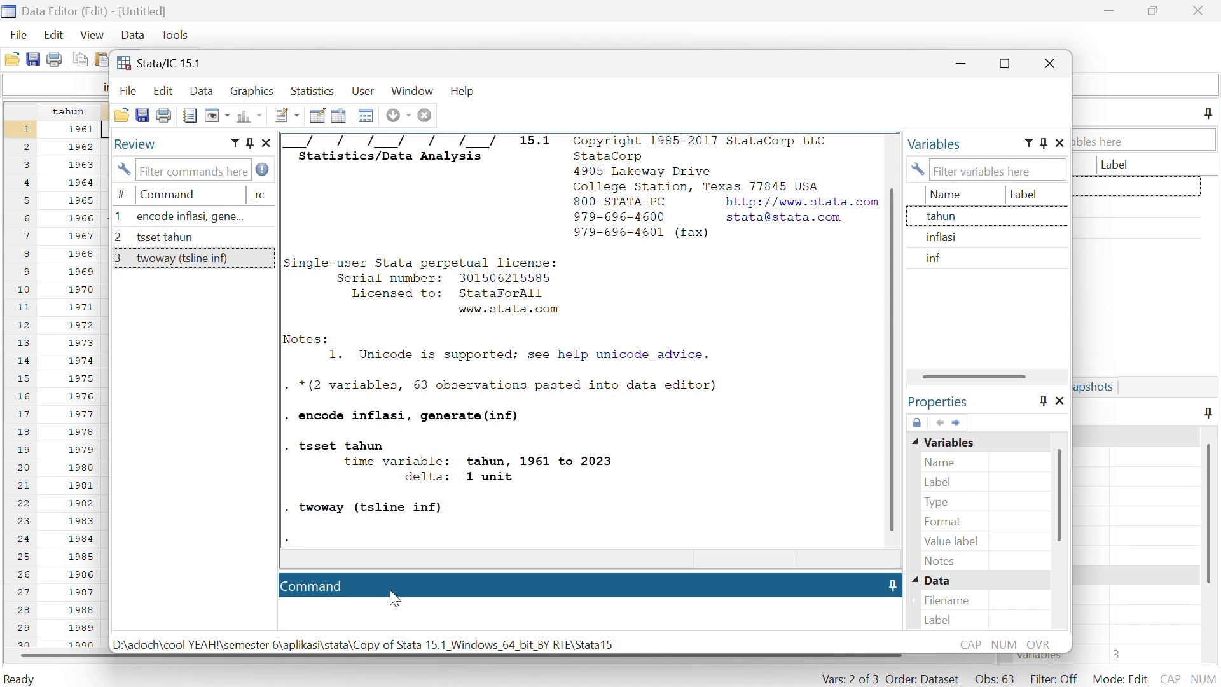
# - Run an Augmented Dickey-Fuller unit-root test on inf with 0 lagged differences and no extra options
pyautogui.click(302, 94)
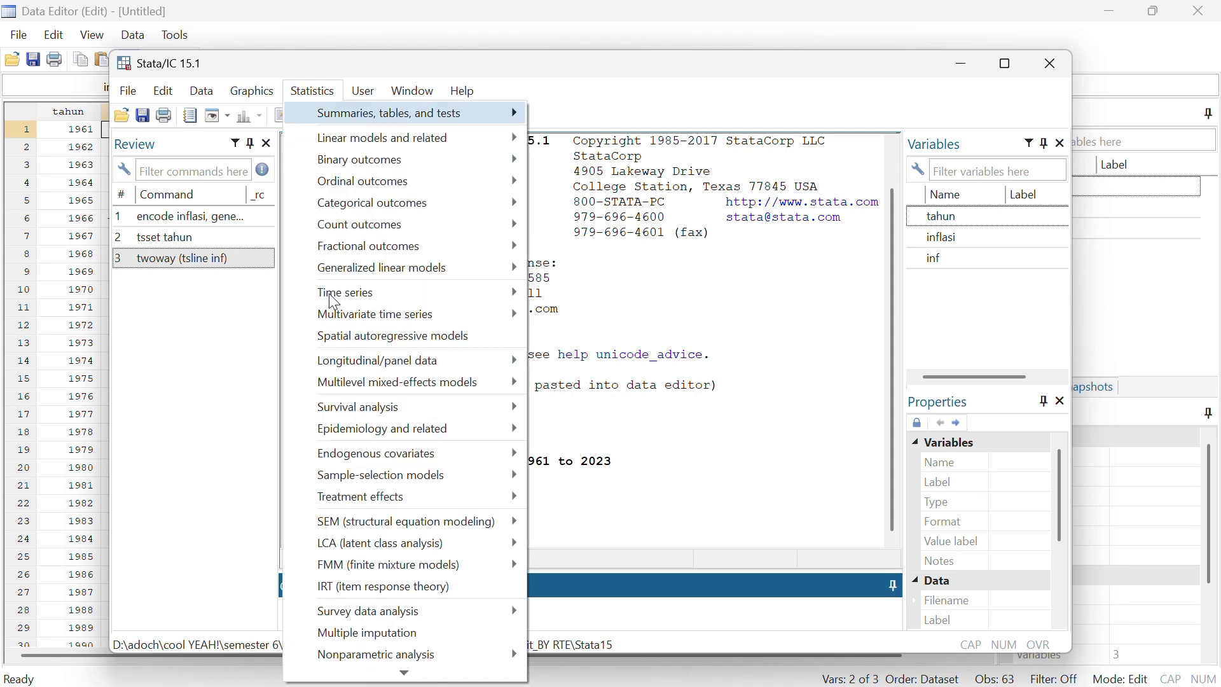
pyautogui.moveTo(342, 299)
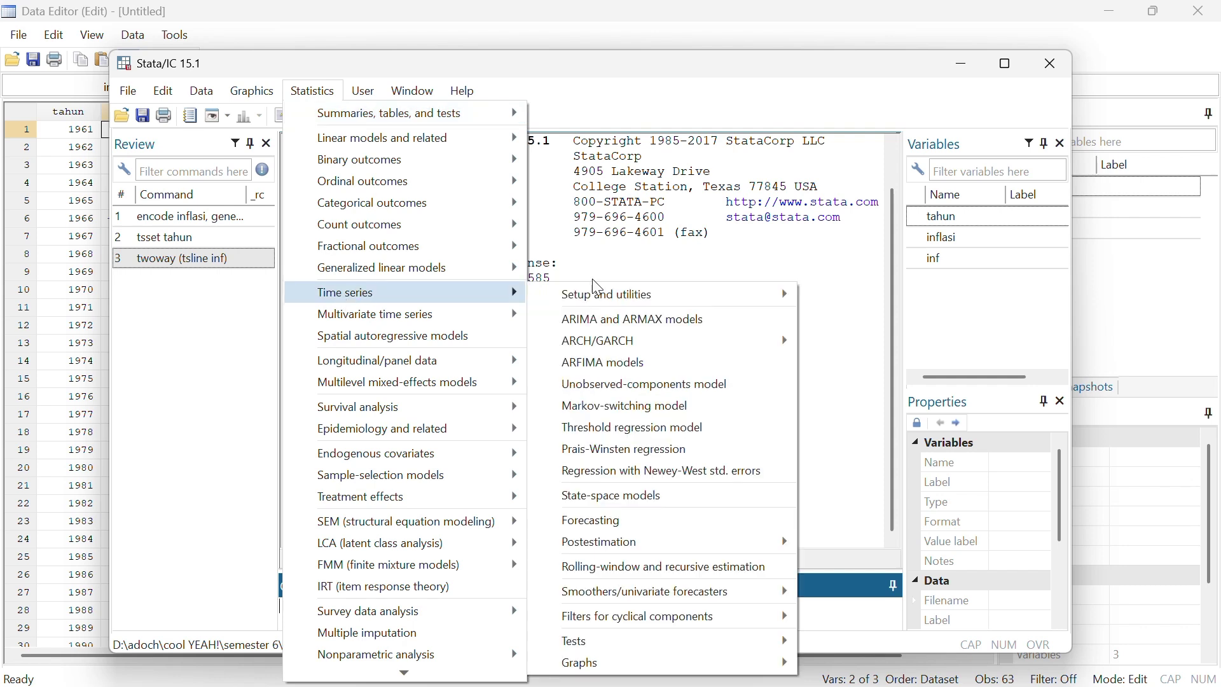
pyautogui.moveTo(697, 640)
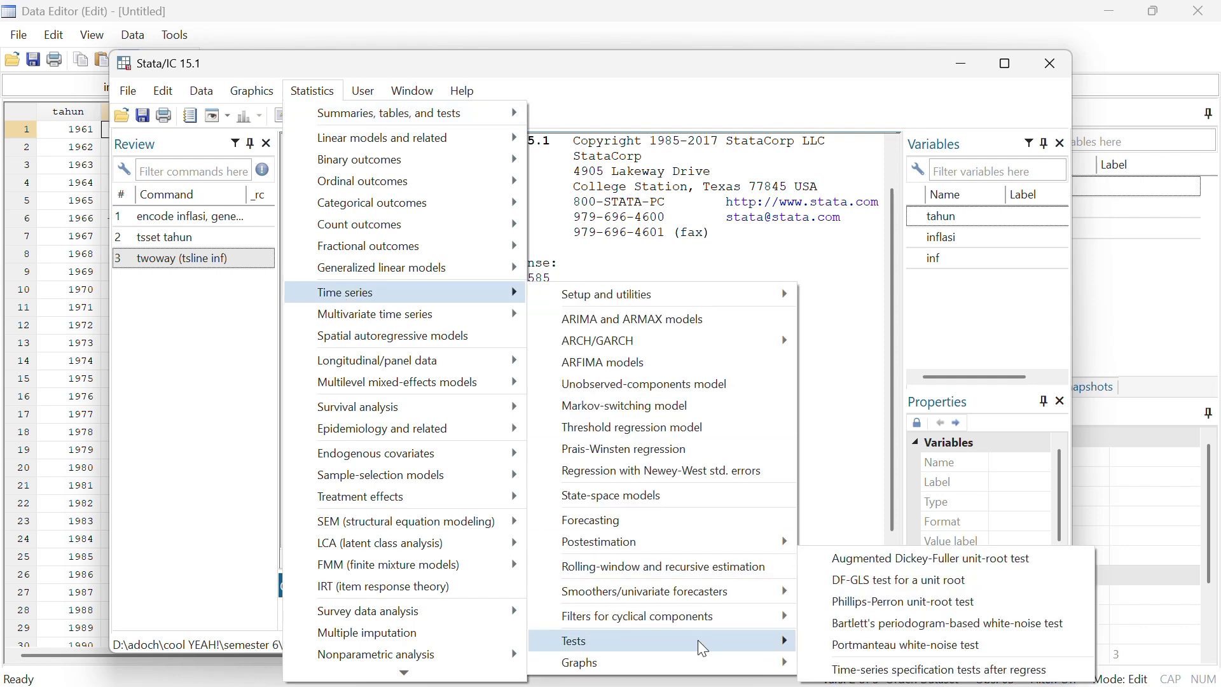
pyautogui.click(838, 567)
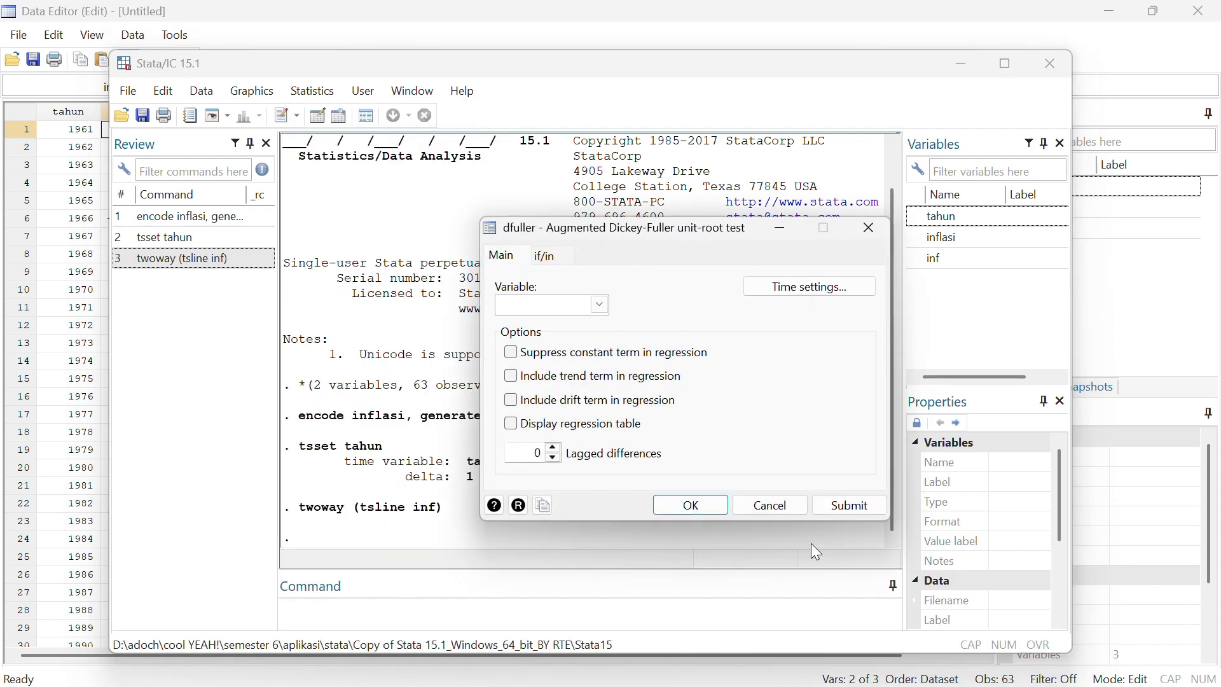
pyautogui.click(602, 306)
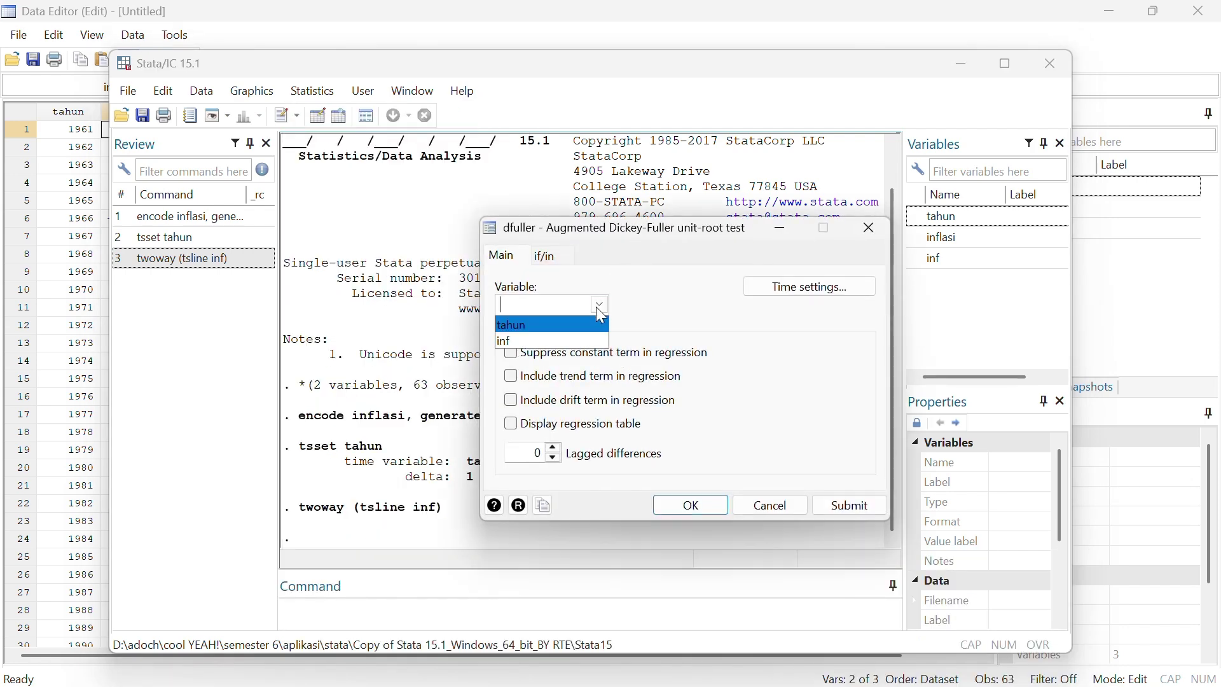
pyautogui.click(602, 341)
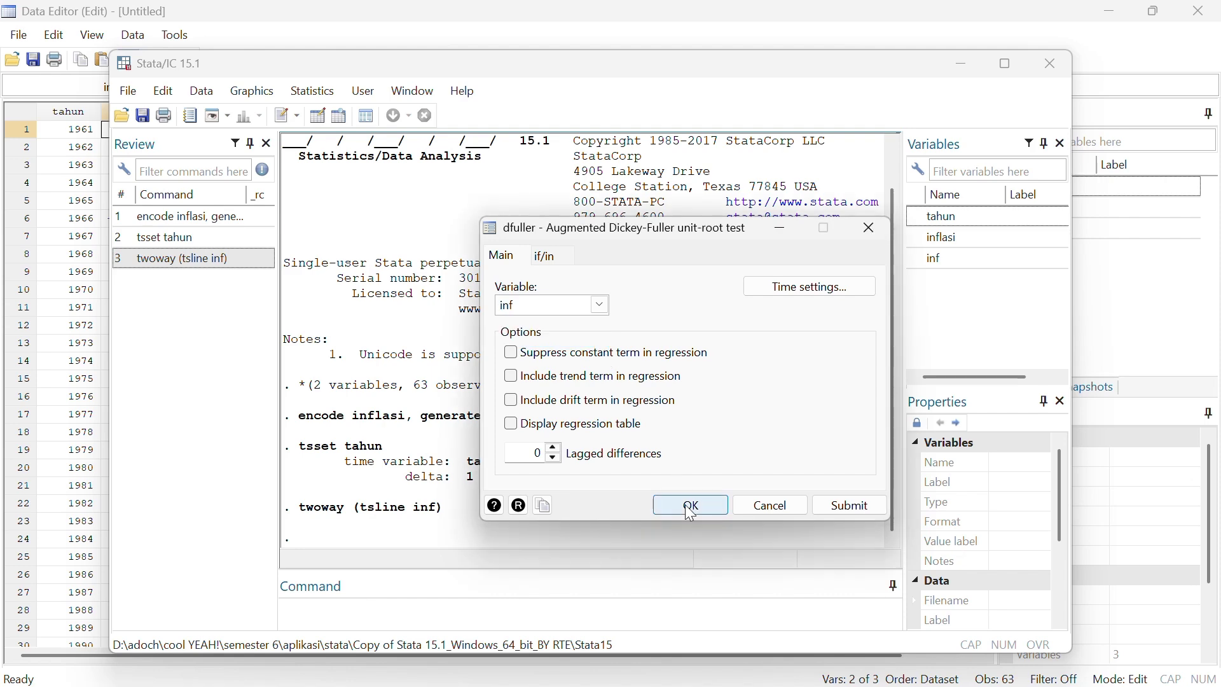
pyautogui.click(689, 505)
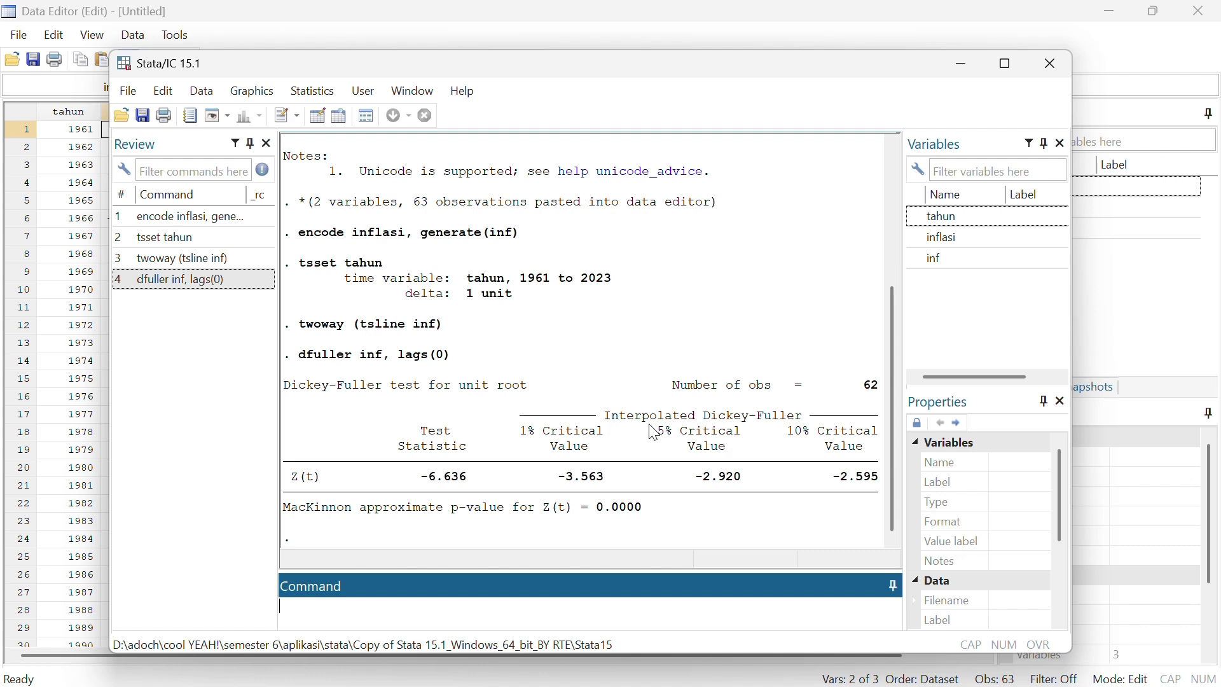
pyautogui.click(638, 477)
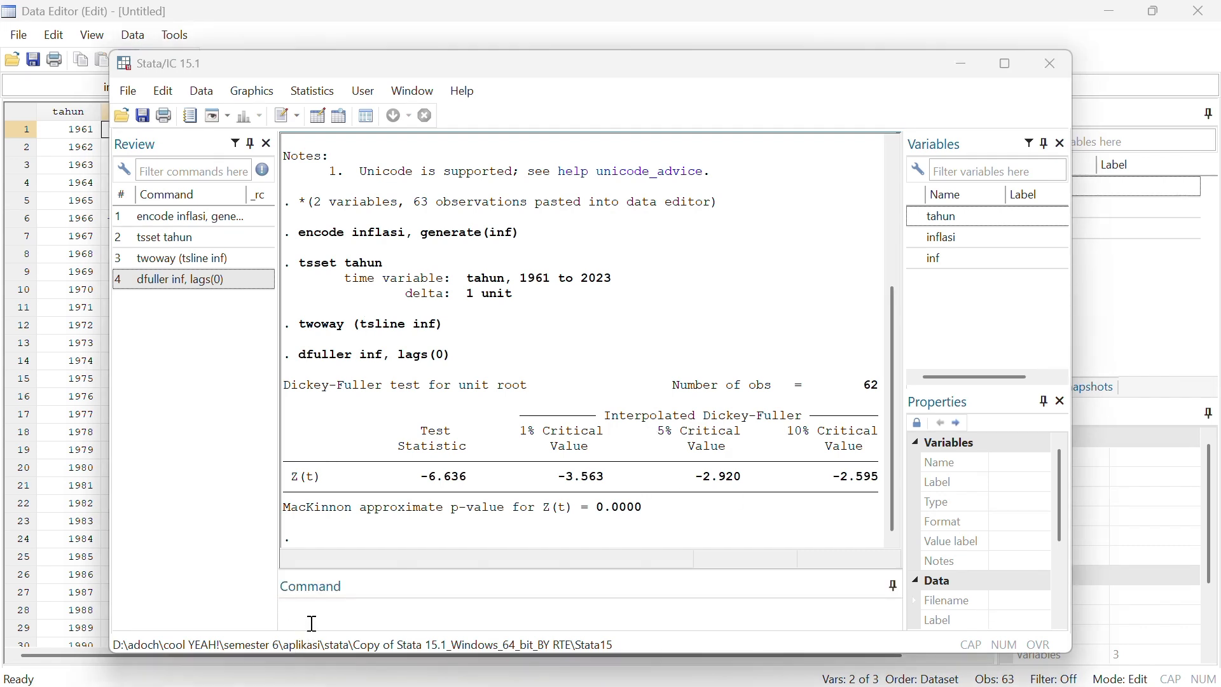
# - Plot the autocorrelations of the first-differenced inflation series with ac d.inf, then close the graph window
pyautogui.click(312, 624)
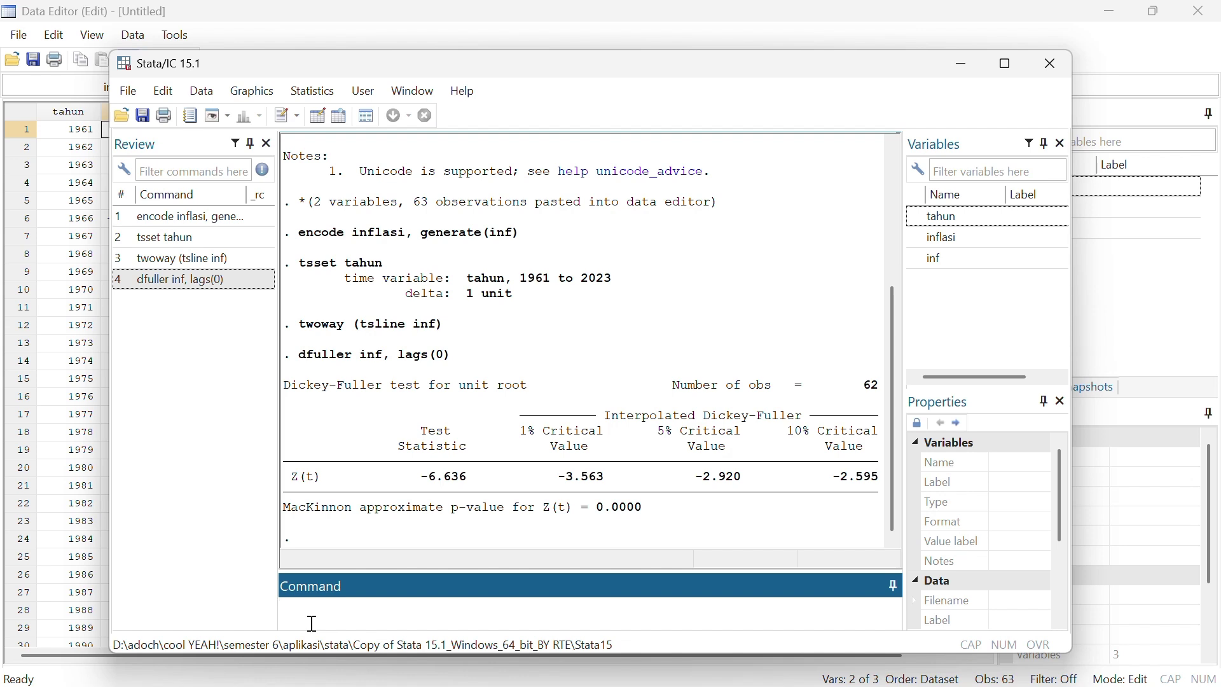
pyautogui.write('ac d')
pyautogui.write('inf')
pyautogui.press('Return')
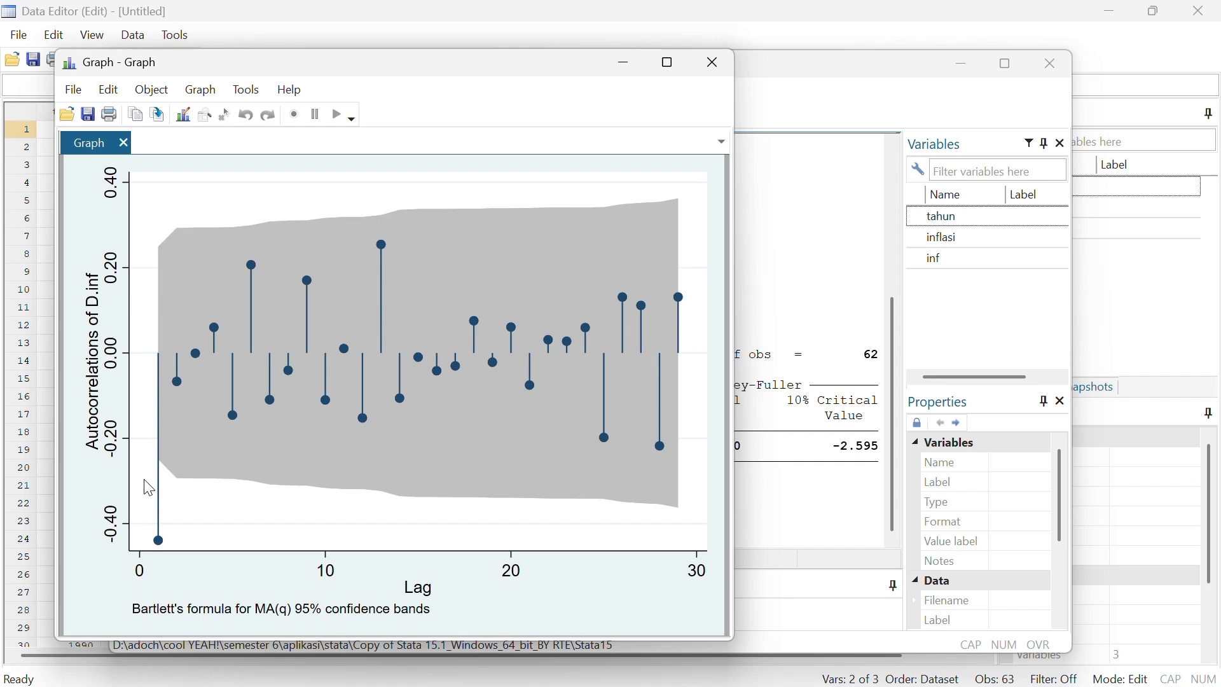
pyautogui.click(716, 80)
# - Plot the partial autocorrelations of the differenced series with pac d.inf, then close the graph window
pyautogui.write('P')
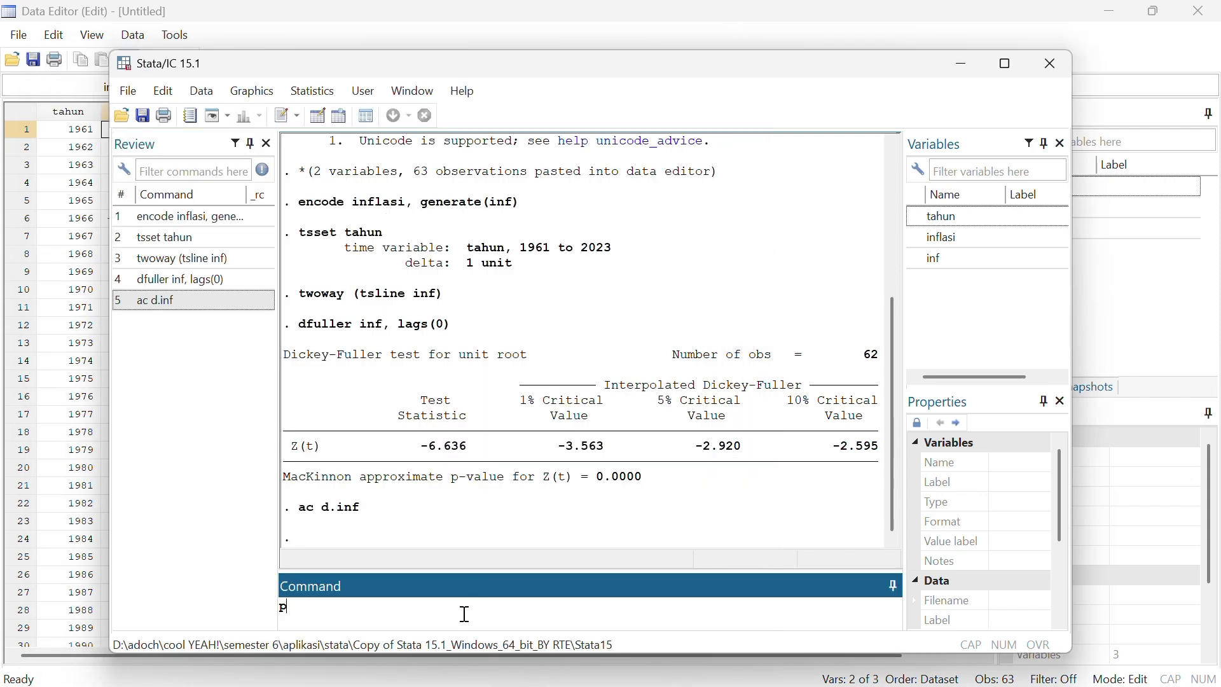
pyautogui.write('ax')
pyautogui.press('BackSpace')
pyautogui.write('c d.inf')
pyautogui.press('Return')
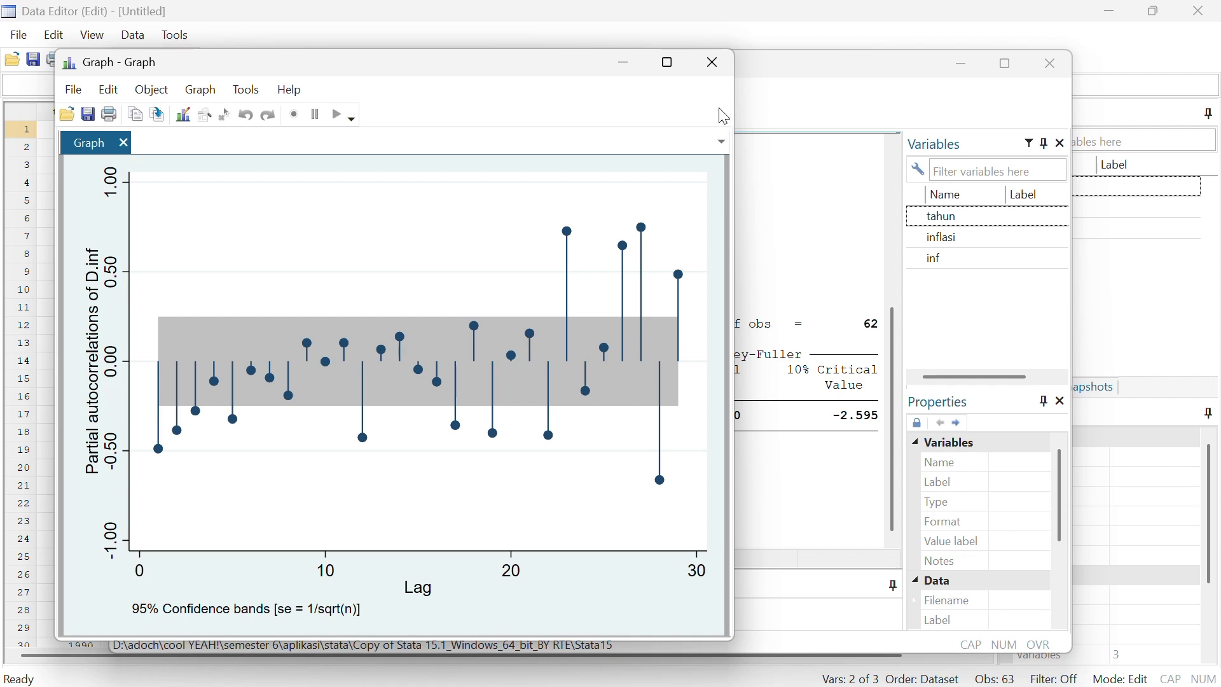
pyautogui.click(716, 71)
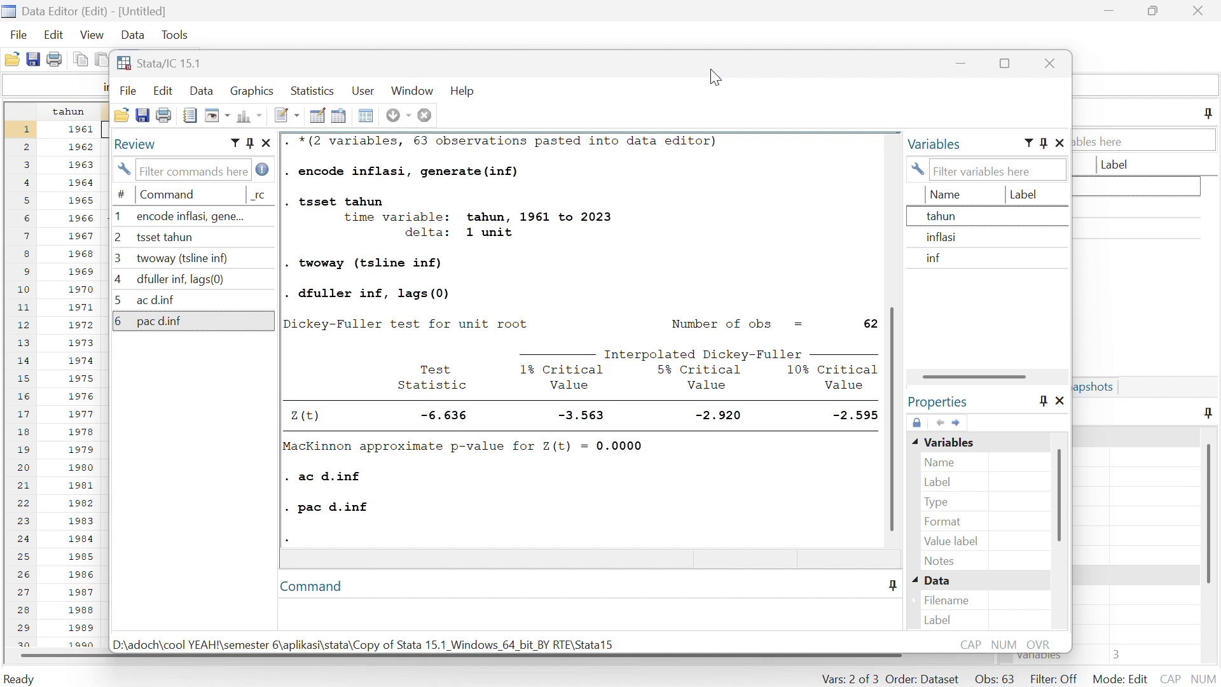
# - Estimate an ARIMA(3,1,1) model without the iteration log using arima inf, arima(3,1,1) nolog
pyautogui.click(473, 609)
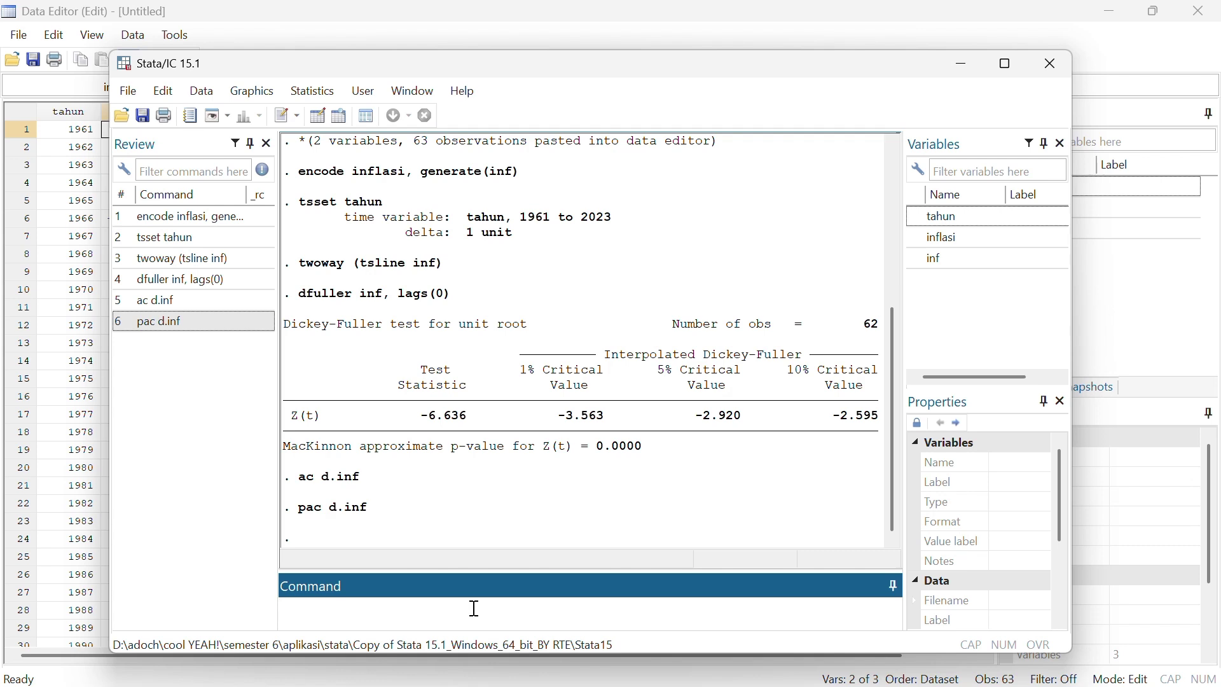
pyautogui.write('arima inf, arima(3,1,1')
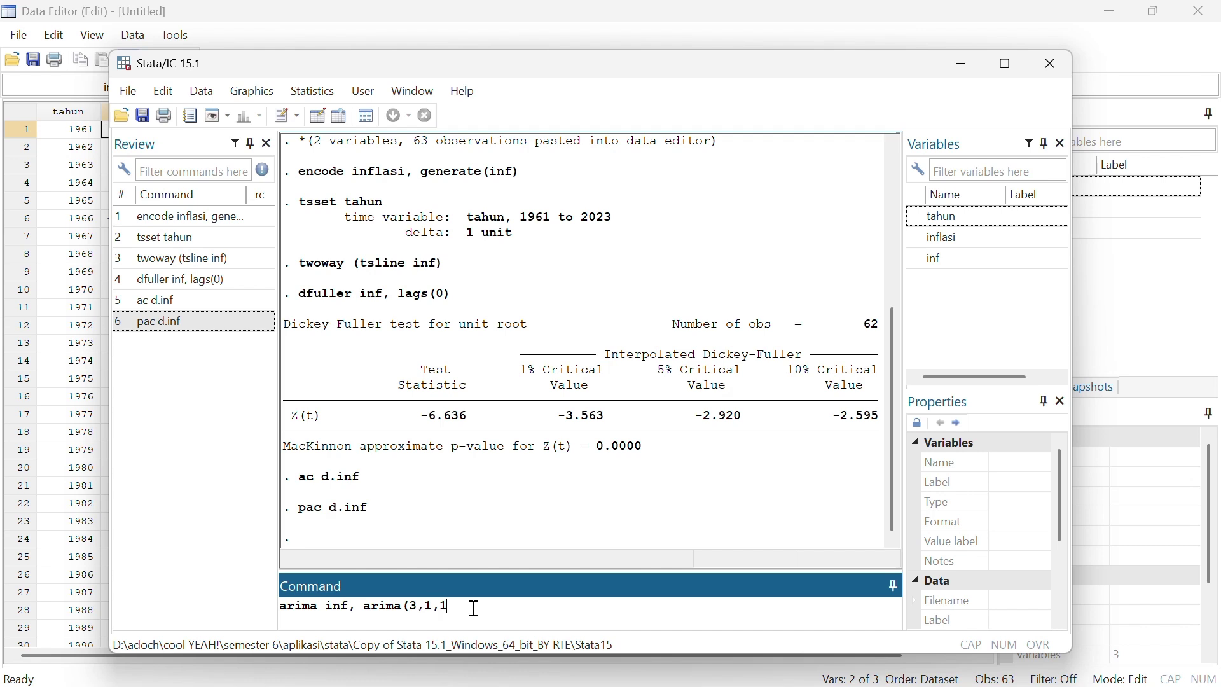
pyautogui.write(') nolog')
pyautogui.press('Return')
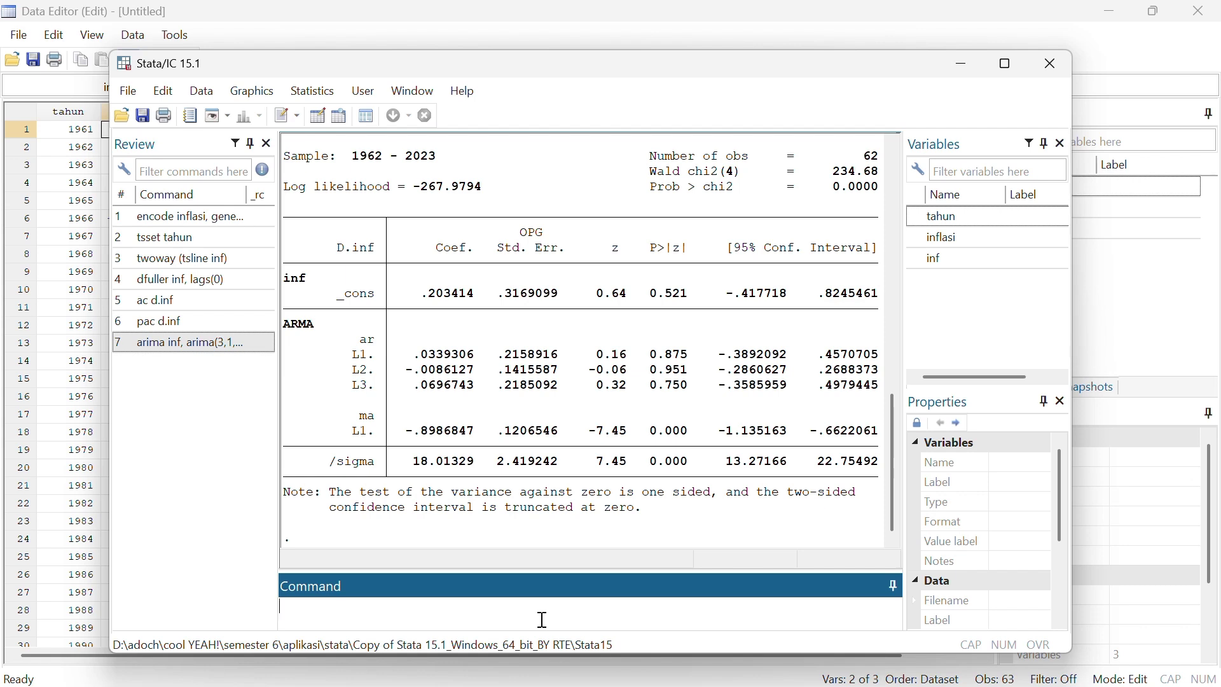
# - Compute the information criteria of the ARIMA(3,1,1) model with estat ic and review the output
pyautogui.write('estat ic')
pyautogui.press('Return')
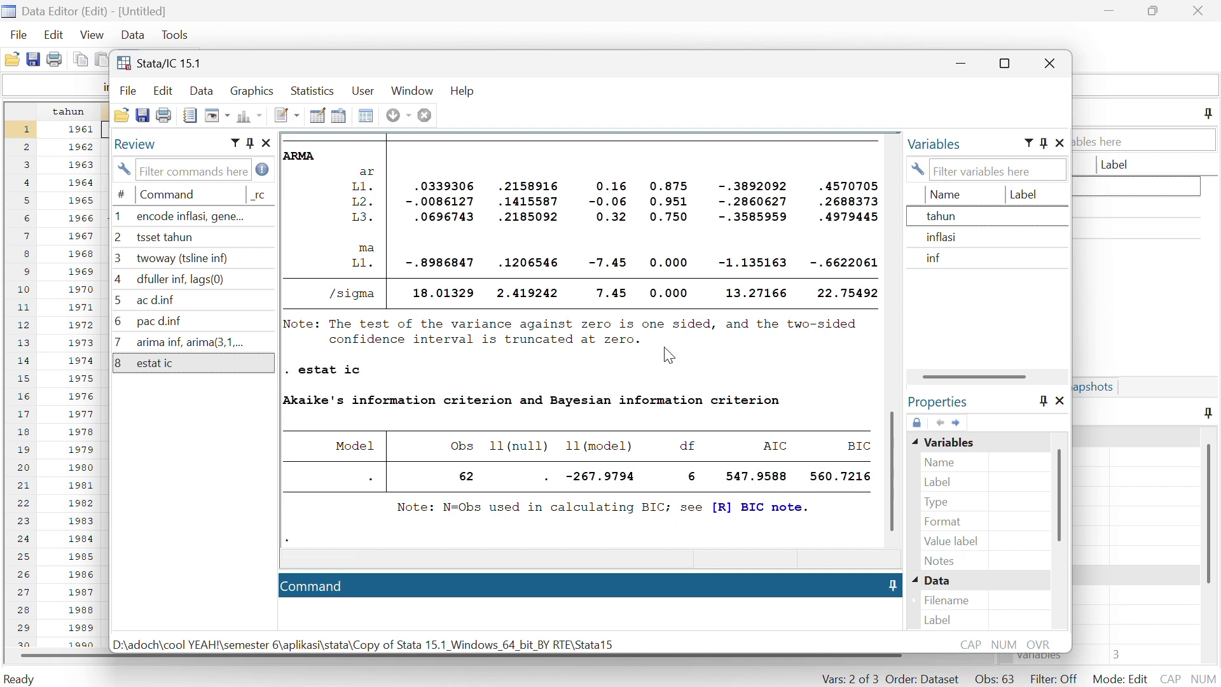
pyautogui.scroll(1, 670, 356)
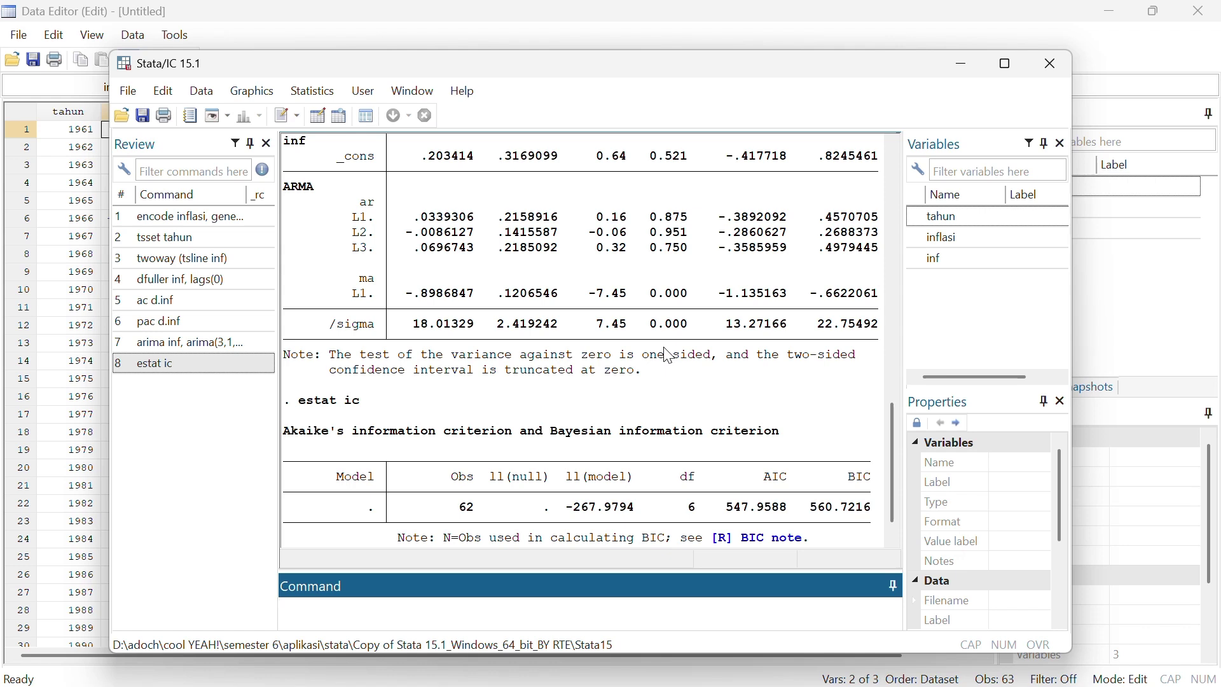
pyautogui.scroll(-1, 680, 307)
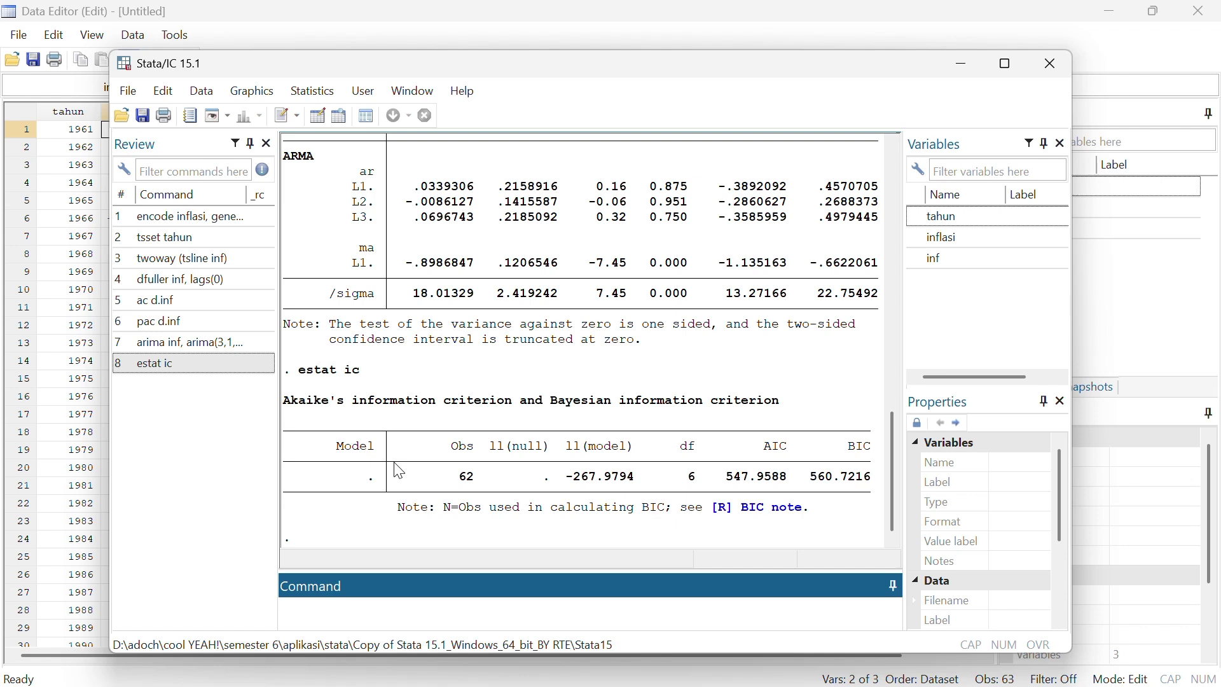
# - Reuse the earlier ARIMA command with the autoregressive order set to 2 and run arima inf, arima(2,1,1) nolog
pyautogui.click(233, 350)
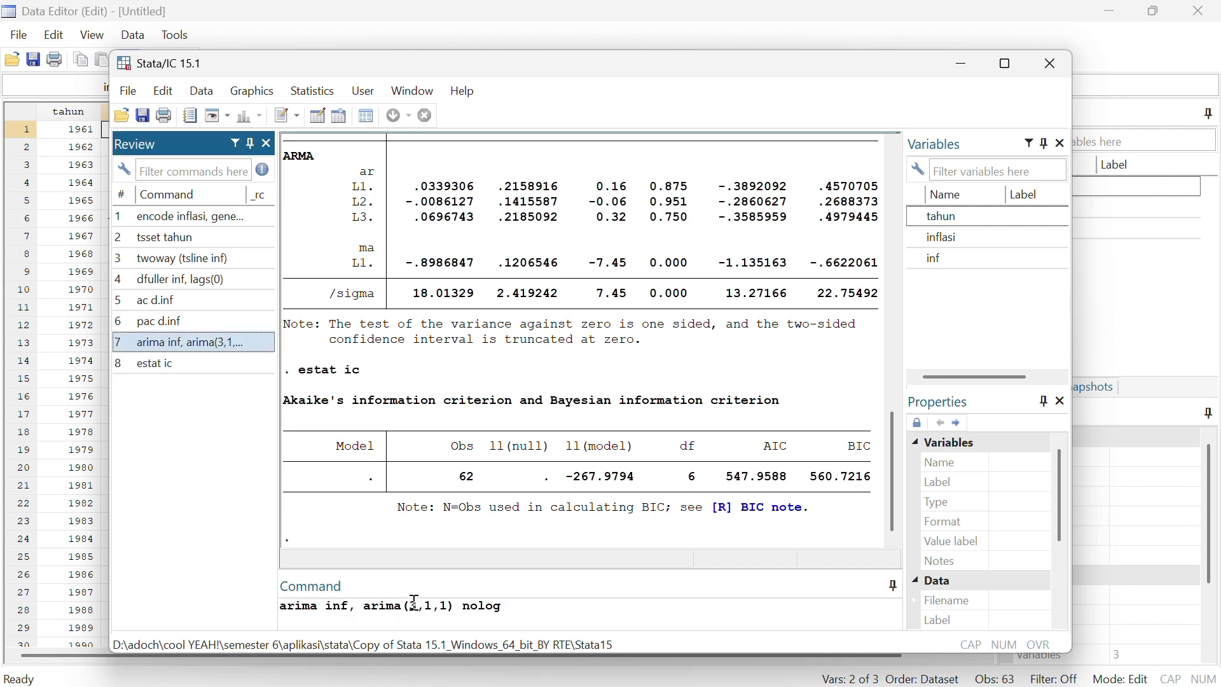
pyautogui.click(416, 605)
pyautogui.press('BackSpace')
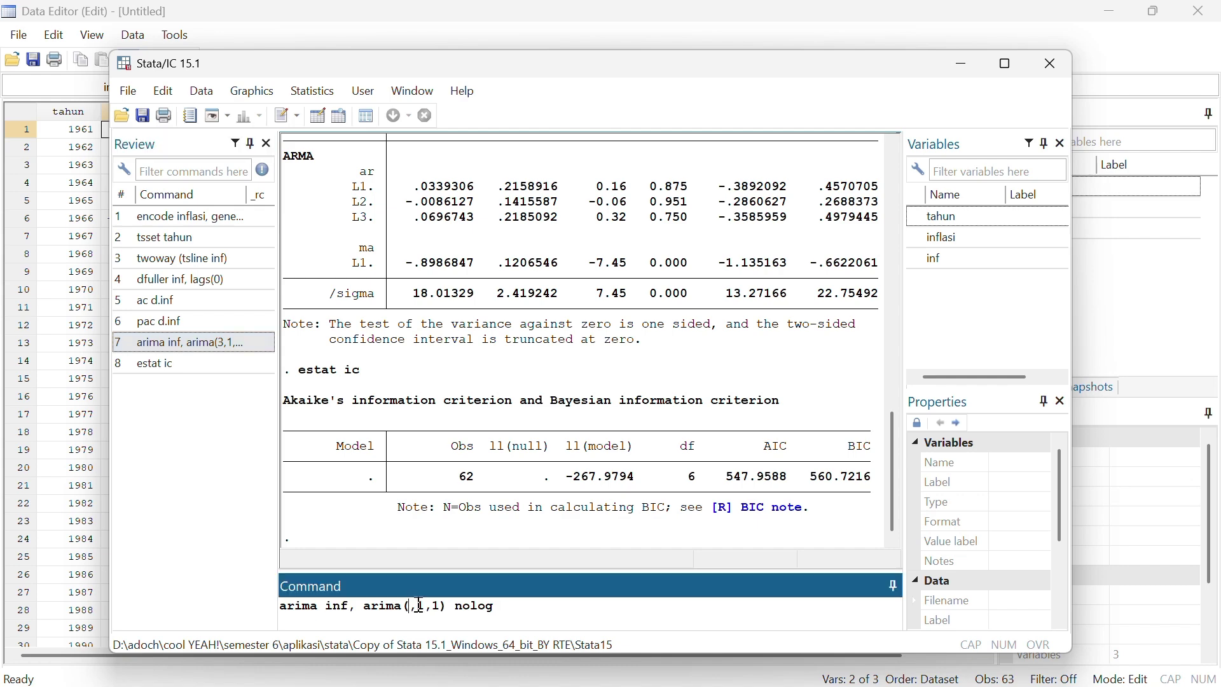
pyautogui.write('2')
pyautogui.press('Return')
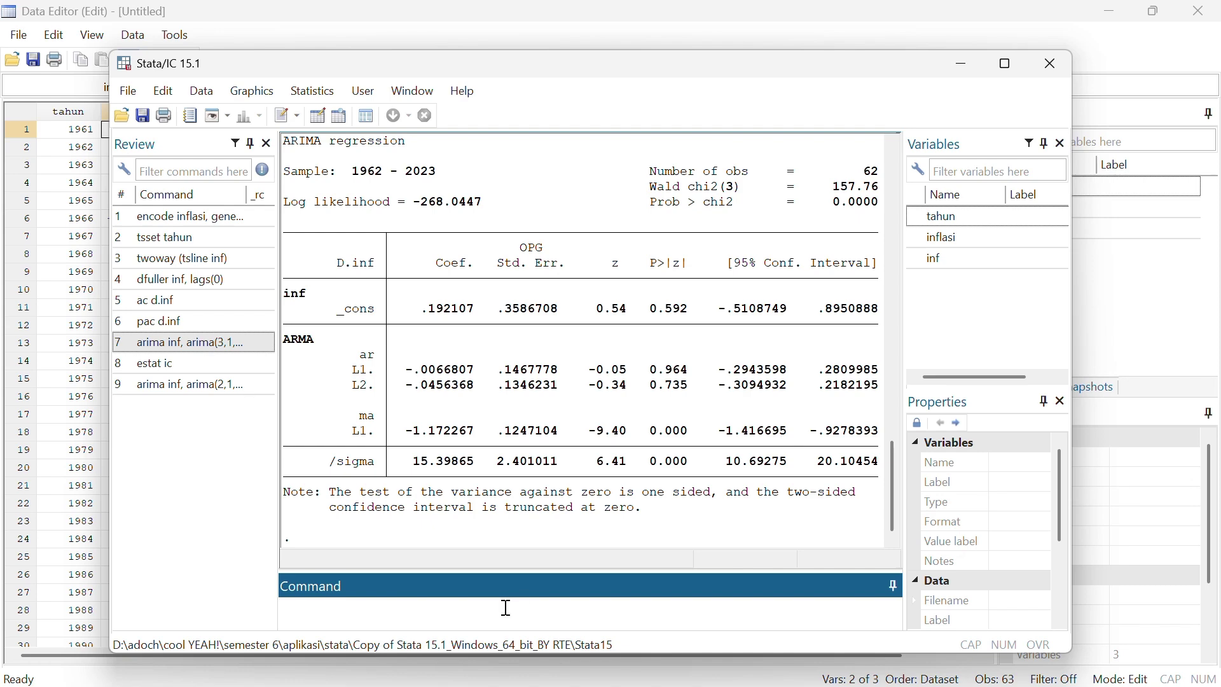
# - Run estat ic for the ARIMA(2,1,1) model and compare its AIC and BIC with those of ARIMA(3,1,1)
pyautogui.write('estat ic')
pyautogui.press('Return')
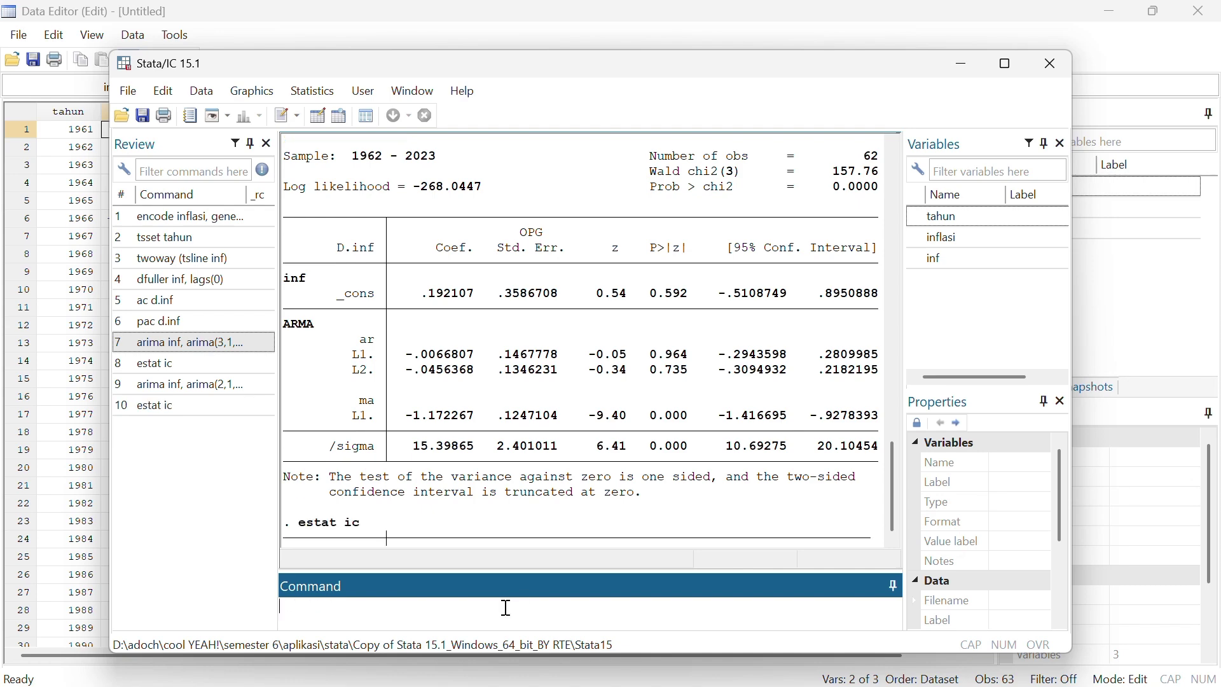
pyautogui.scroll(1, 731, 507)
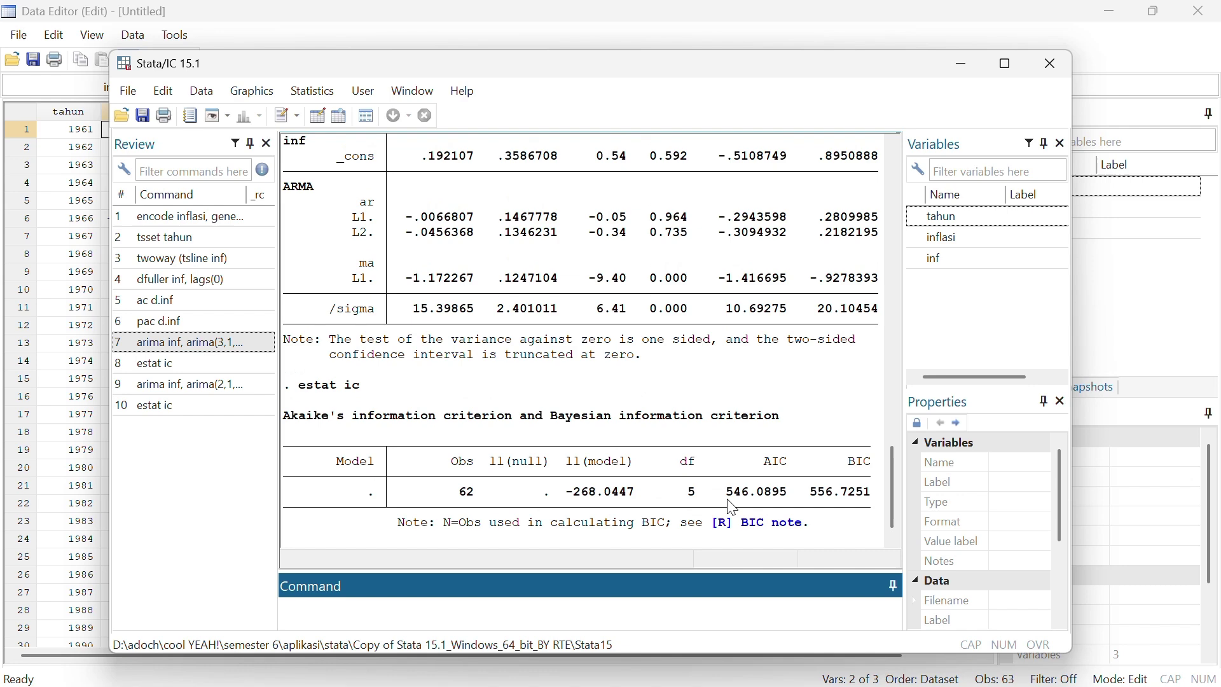
pyautogui.scroll(7, 733, 509)
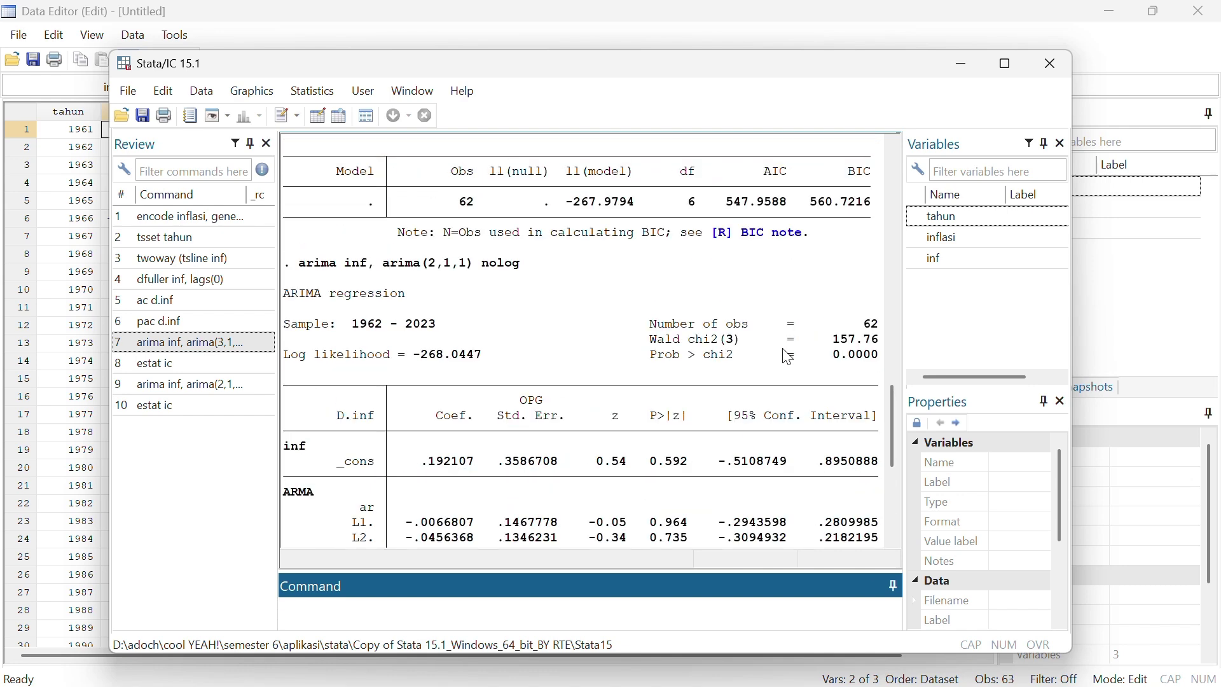
pyautogui.scroll(-7, 789, 357)
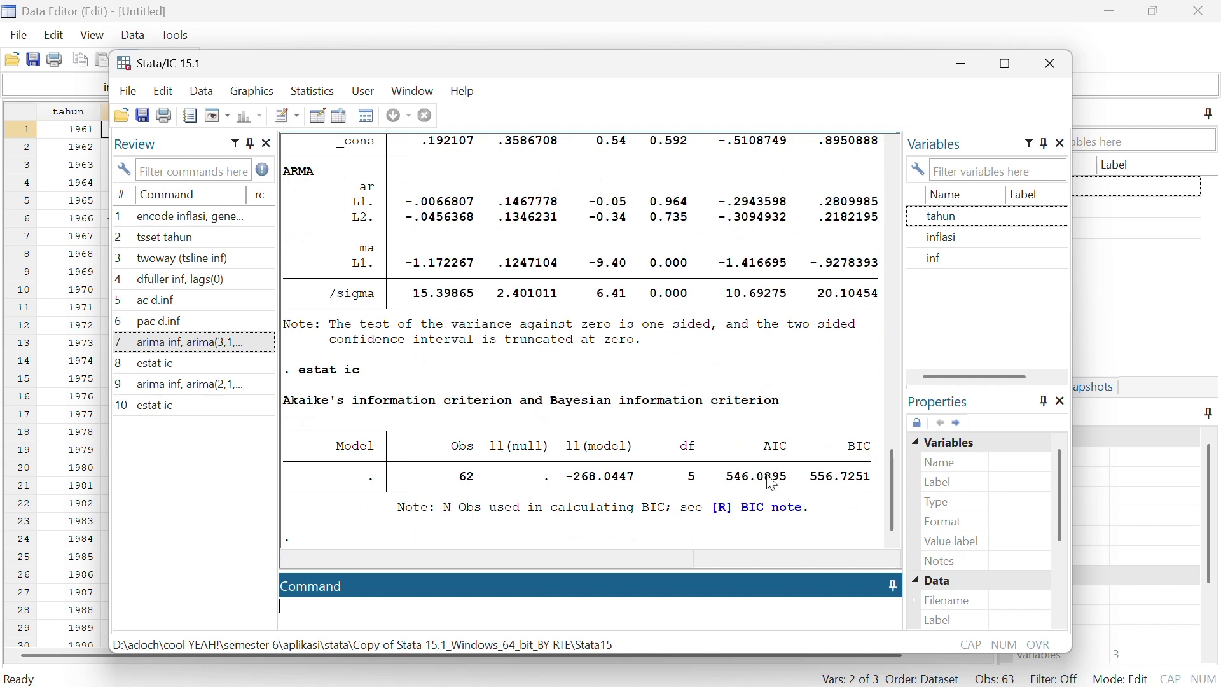
pyautogui.scroll(8, 817, 483)
pyautogui.rightClick(817, 482)
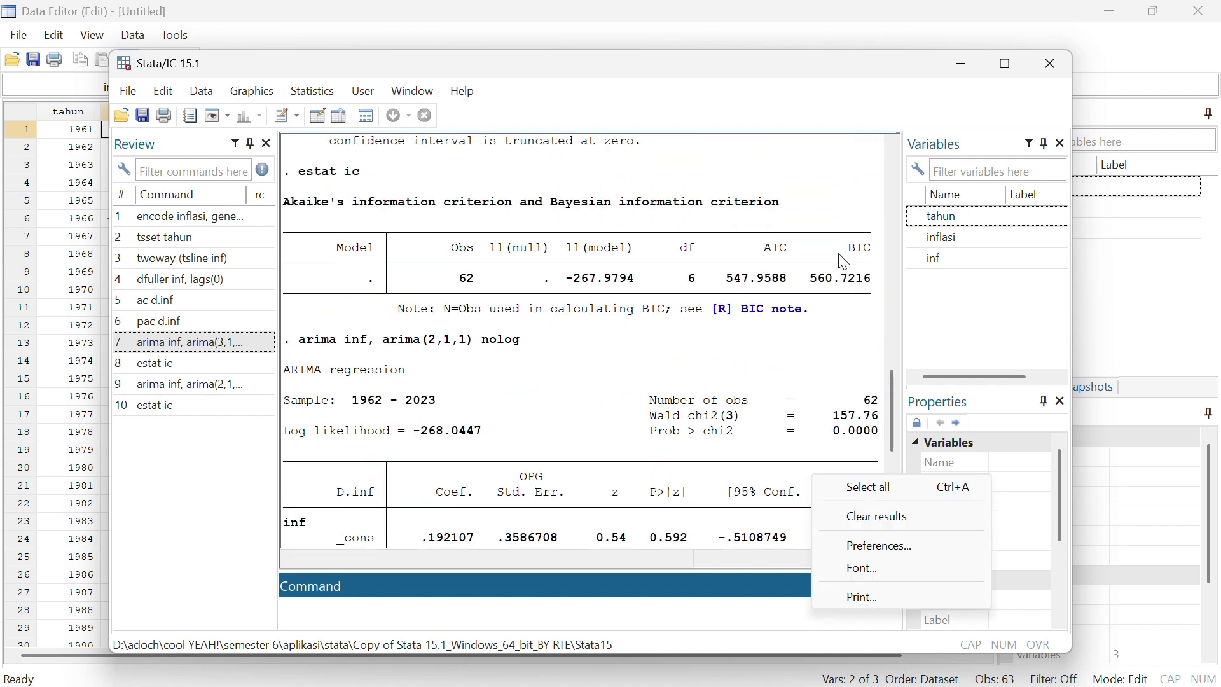
pyautogui.click(770, 410)
pyautogui.scroll(-8, 770, 410)
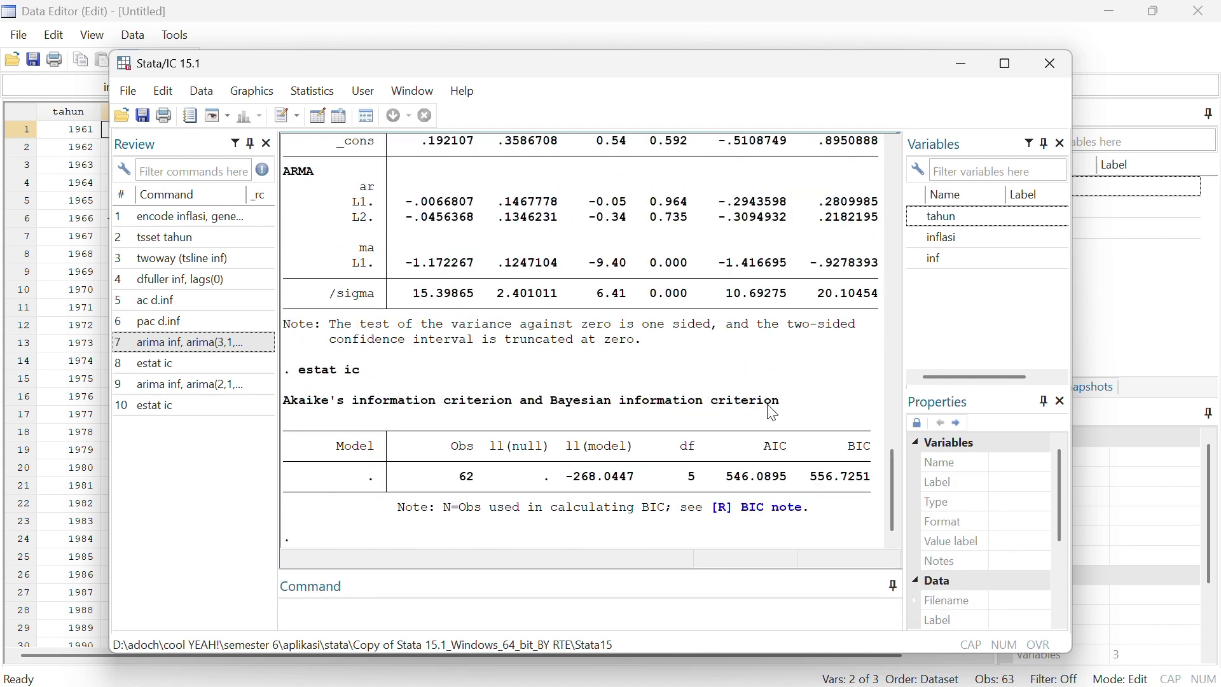
# - Reuse the ARIMA(2,1,1) command with the autoregressive order set to 1 and run arima inf, arima(1,1,1) nolog
pyautogui.click(769, 604)
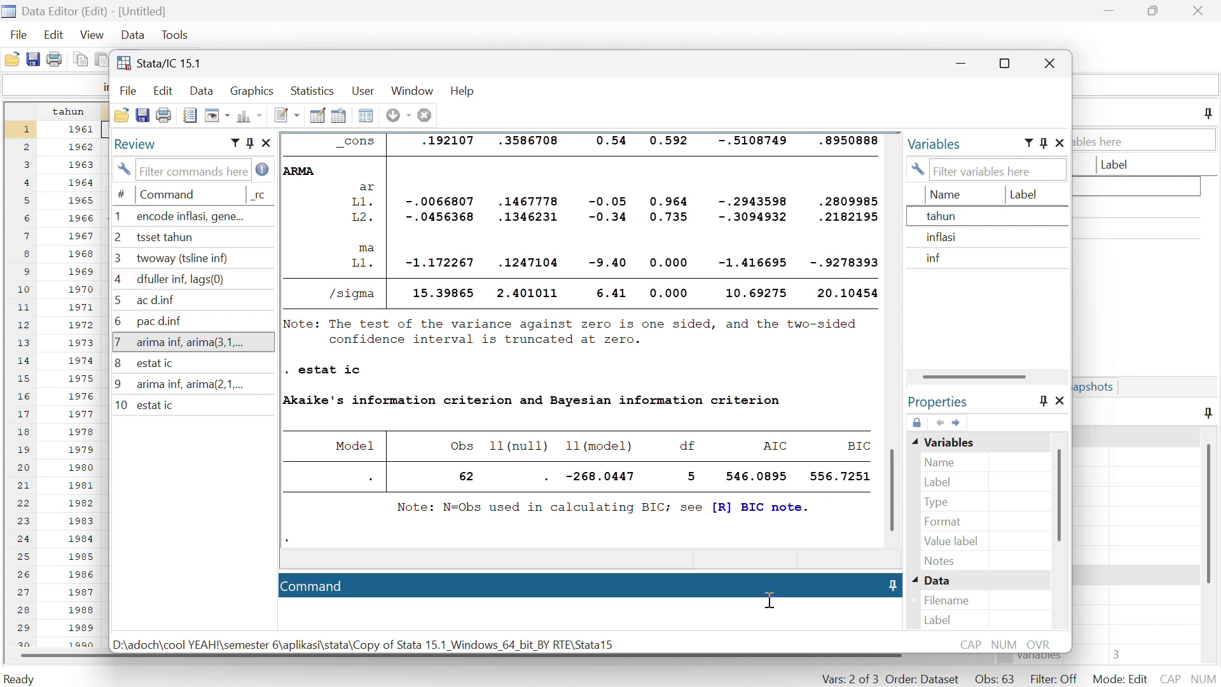
pyautogui.click(227, 392)
pyautogui.click(420, 601)
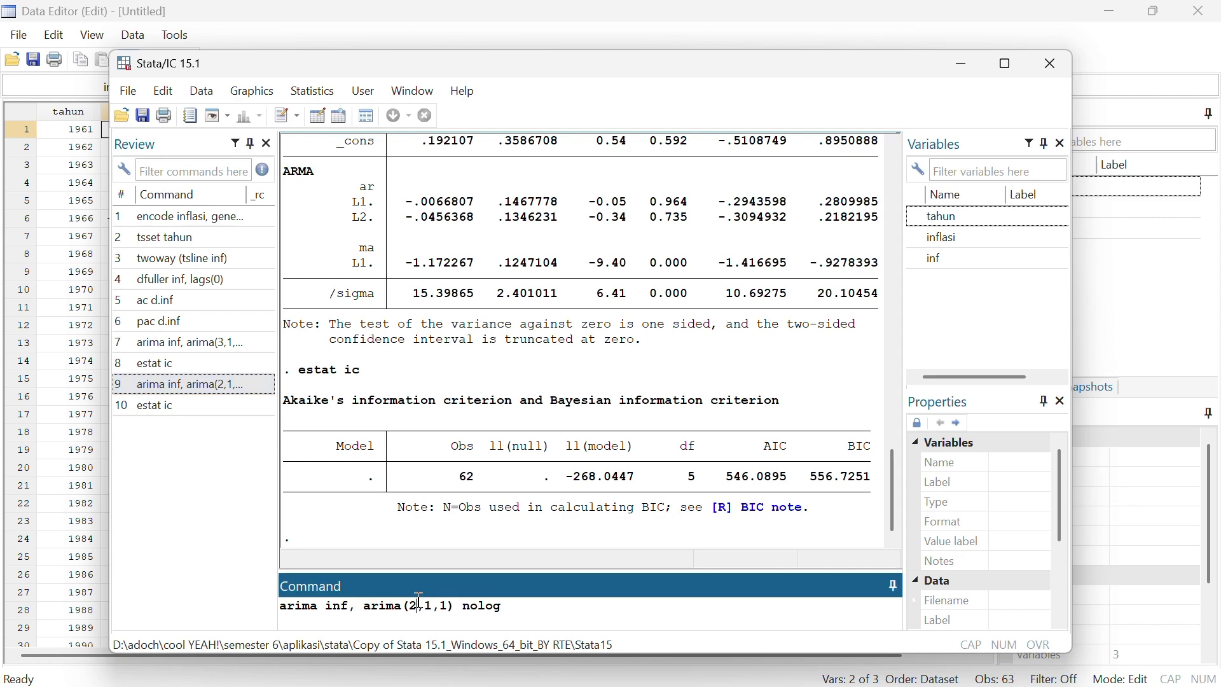
pyautogui.press('Return')
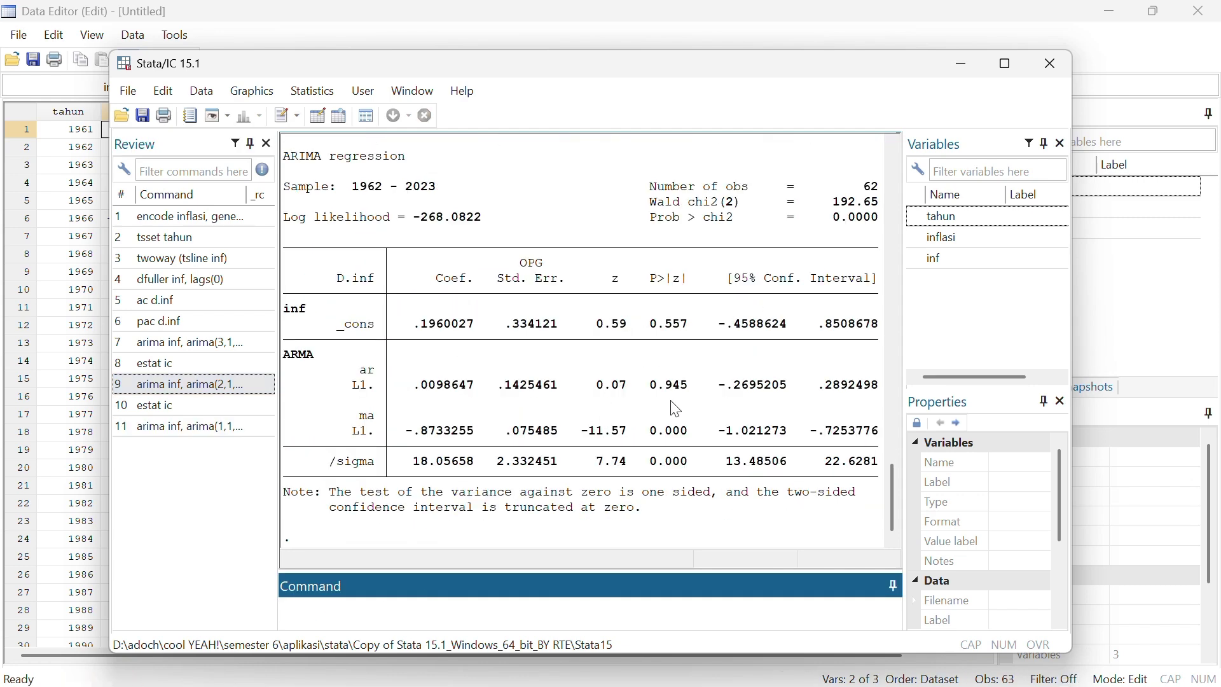
# - Run estat ic for the ARIMA(1,1,1) model and compare its AIC and BIC with those of ARIMA(2,1,1)
pyautogui.write('estat i')
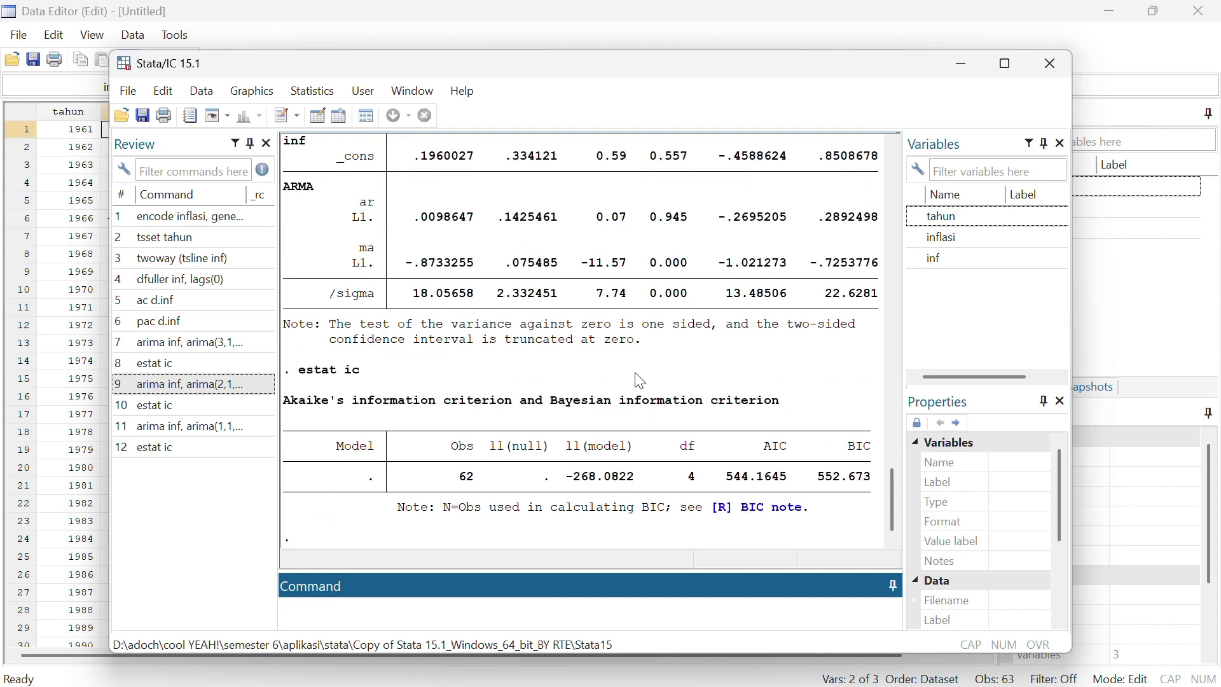
pyautogui.scroll(7, 641, 380)
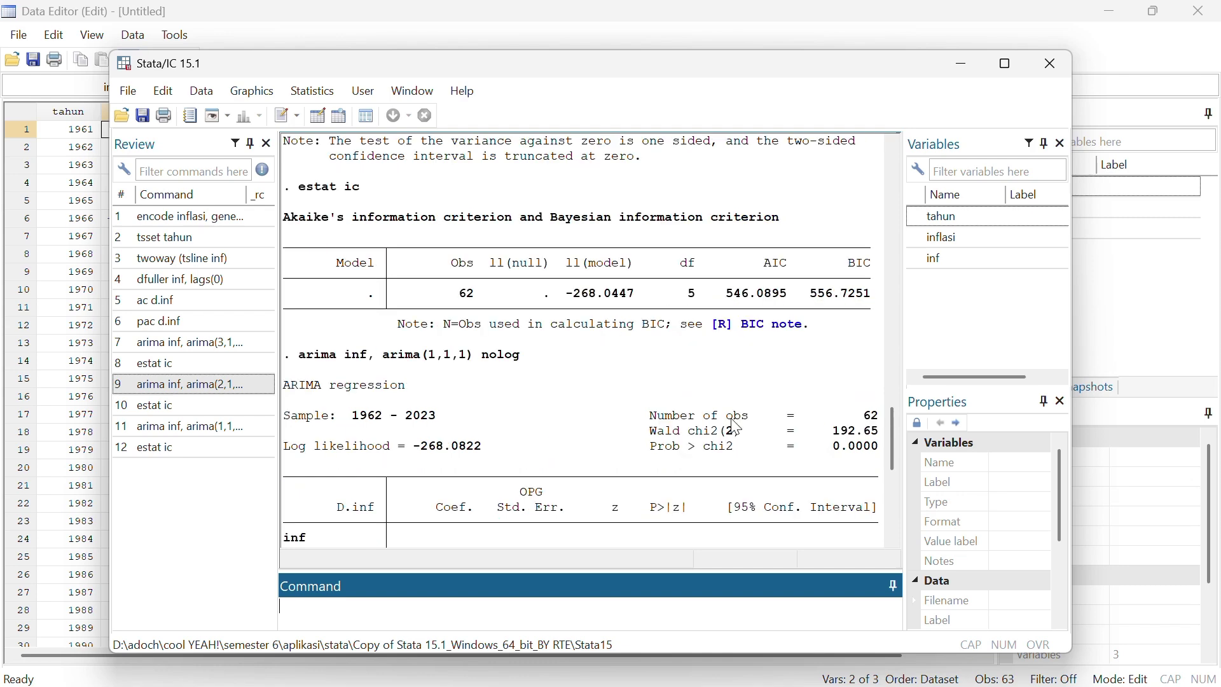
pyautogui.scroll(-7, 787, 304)
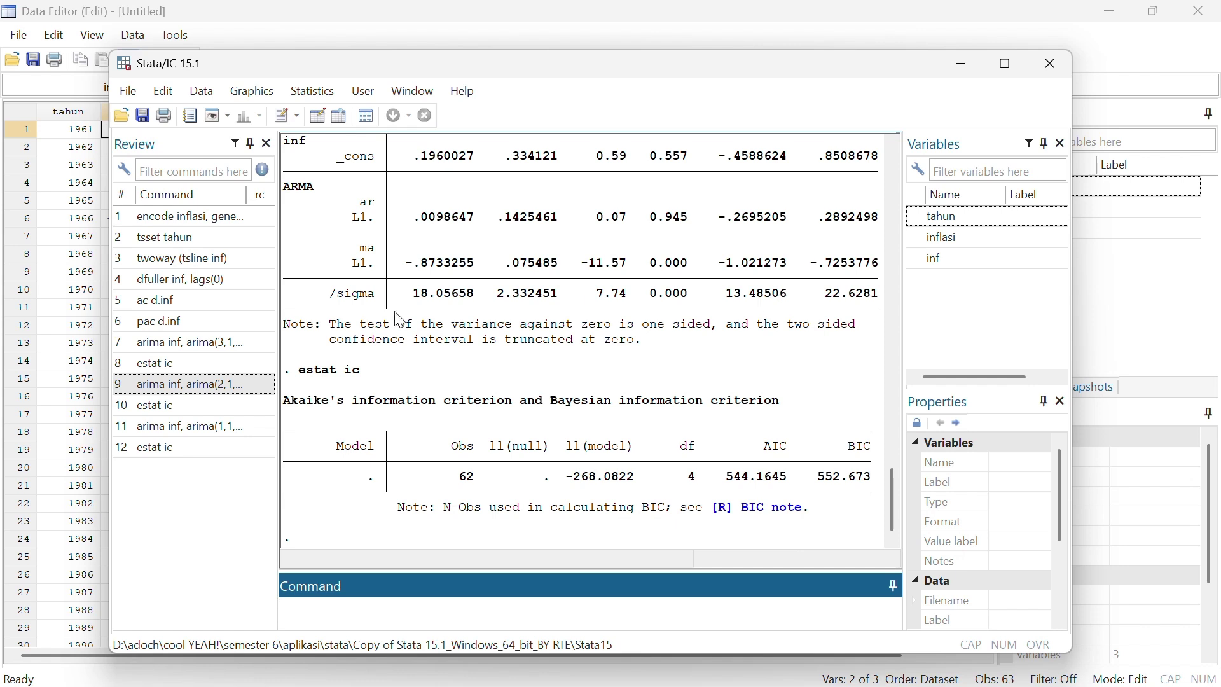
# - Reuse the ARIMA(1,1,1) command with the autoregressive order set to 0 and run arima inf, arima(0,1,1) nolog
pyautogui.click(192, 424)
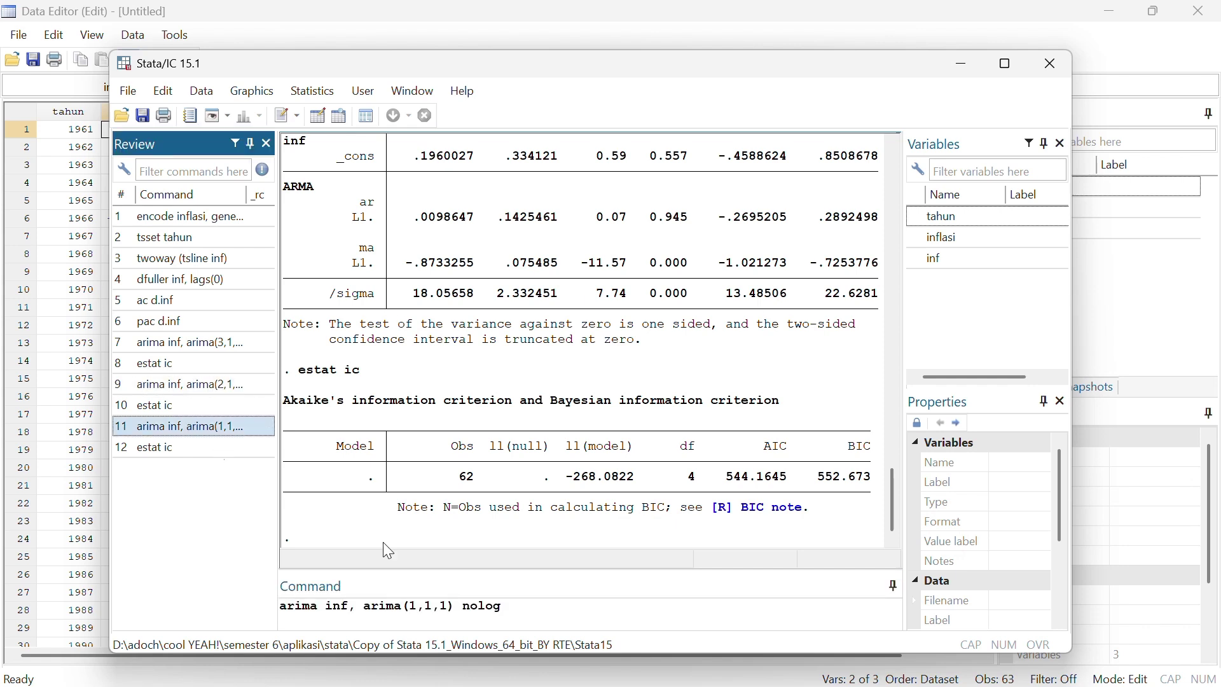
pyautogui.click(417, 607)
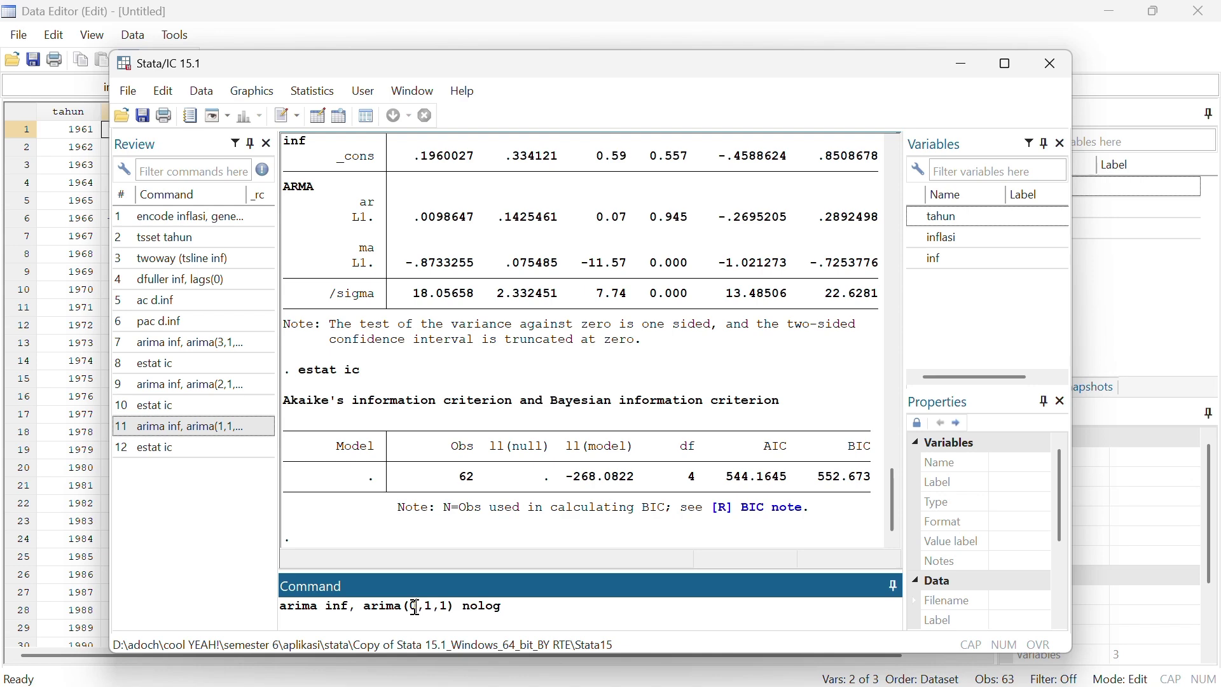
pyautogui.press('Return')
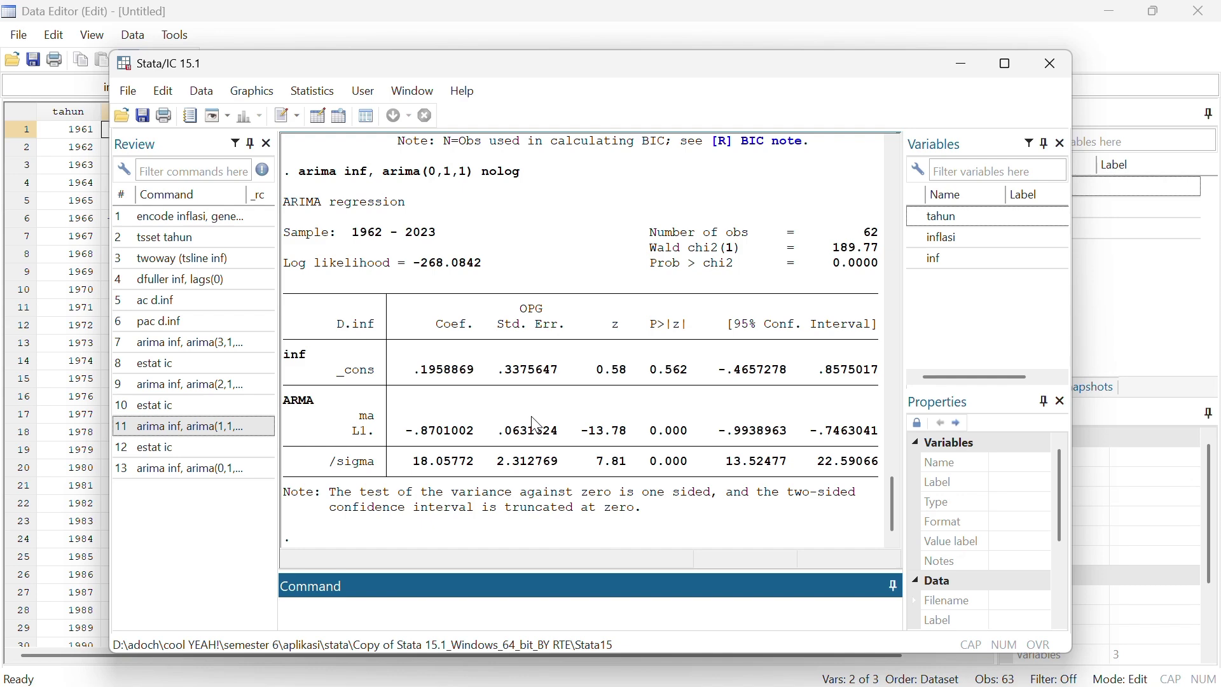
# - Run estat ic for the ARIMA(0,1,1) model and compare its AIC and BIC with those of the earlier models
pyautogui.write('estat ic')
pyautogui.press('Return')
pyautogui.scroll(5, 655, 457)
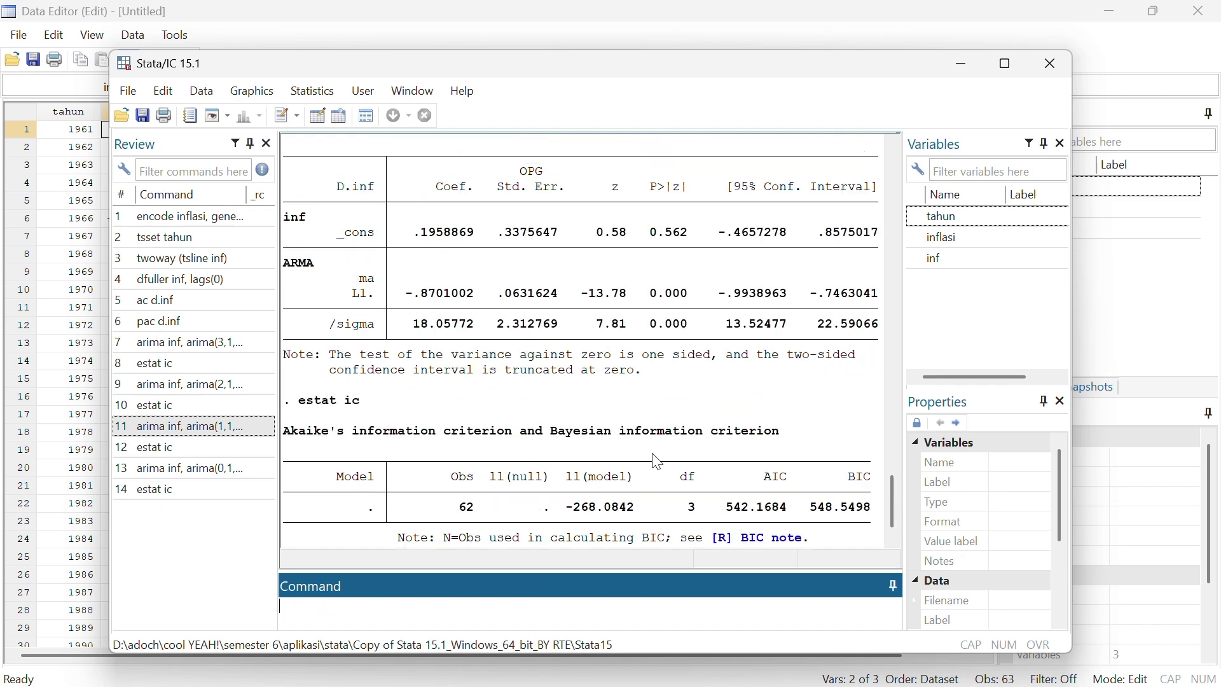
pyautogui.scroll(-4, 658, 462)
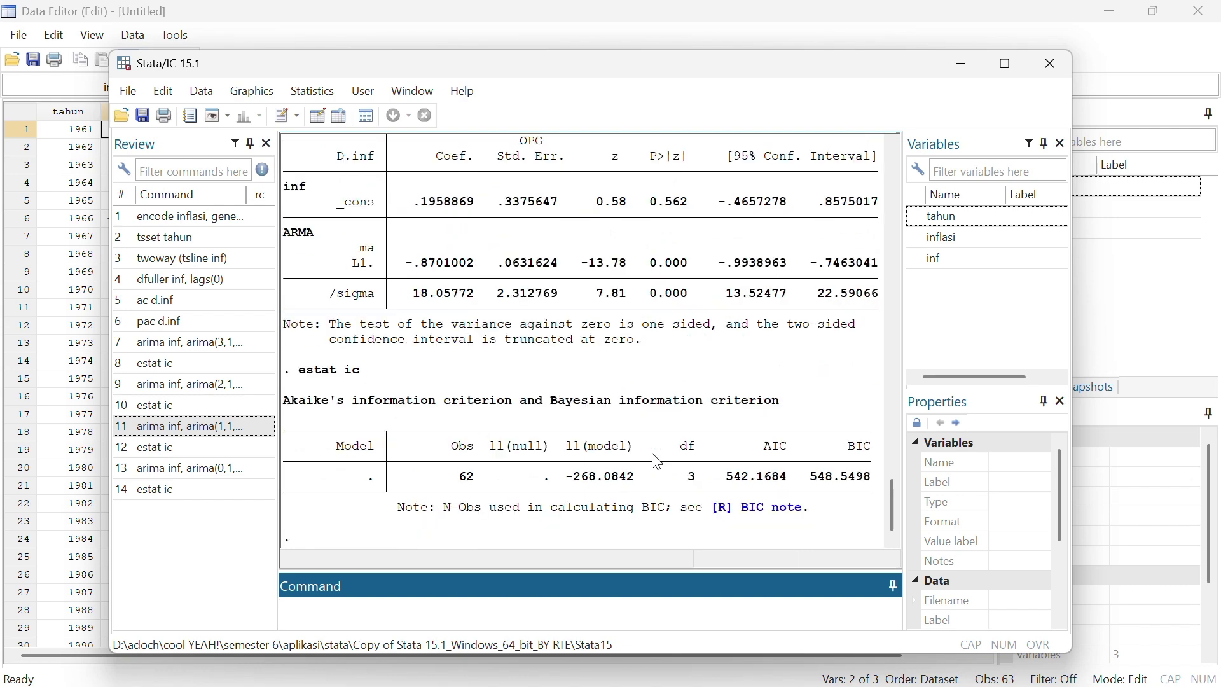
pyautogui.scroll(7, 655, 458)
pyautogui.scroll(-8, 814, 303)
pyautogui.click(191, 468)
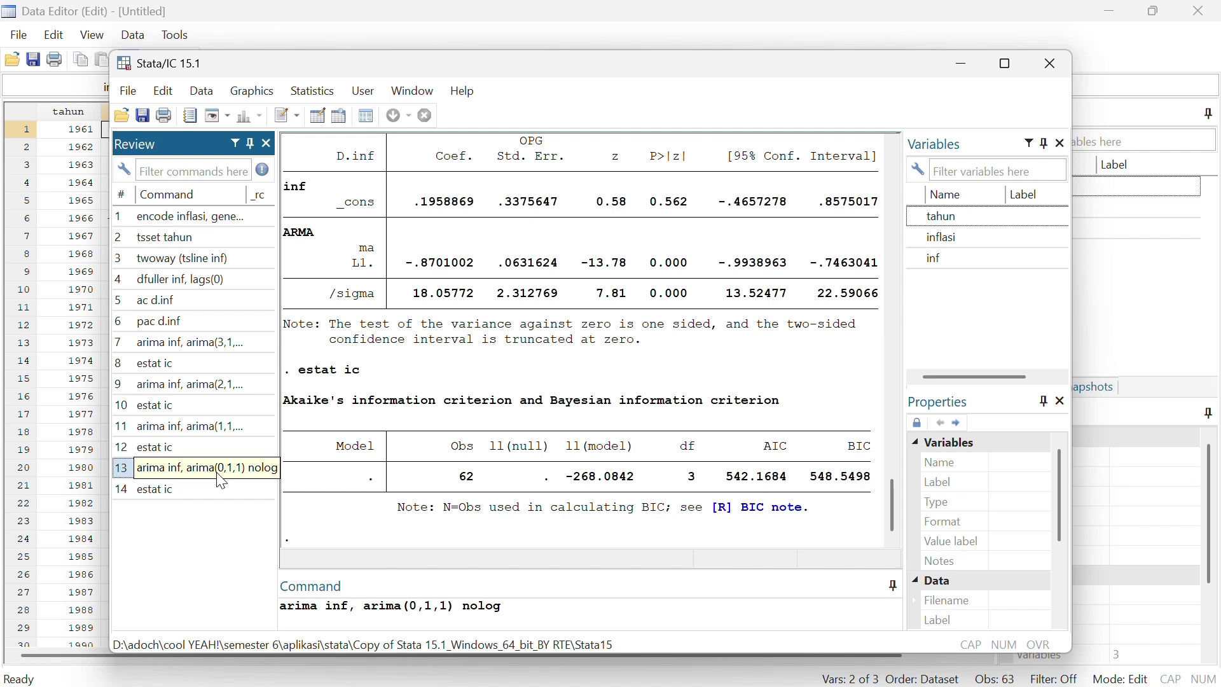
# - Start adding observations to the time-series dataset with tsappend and set the number of observations to add to 1
pyautogui.click(318, 95)
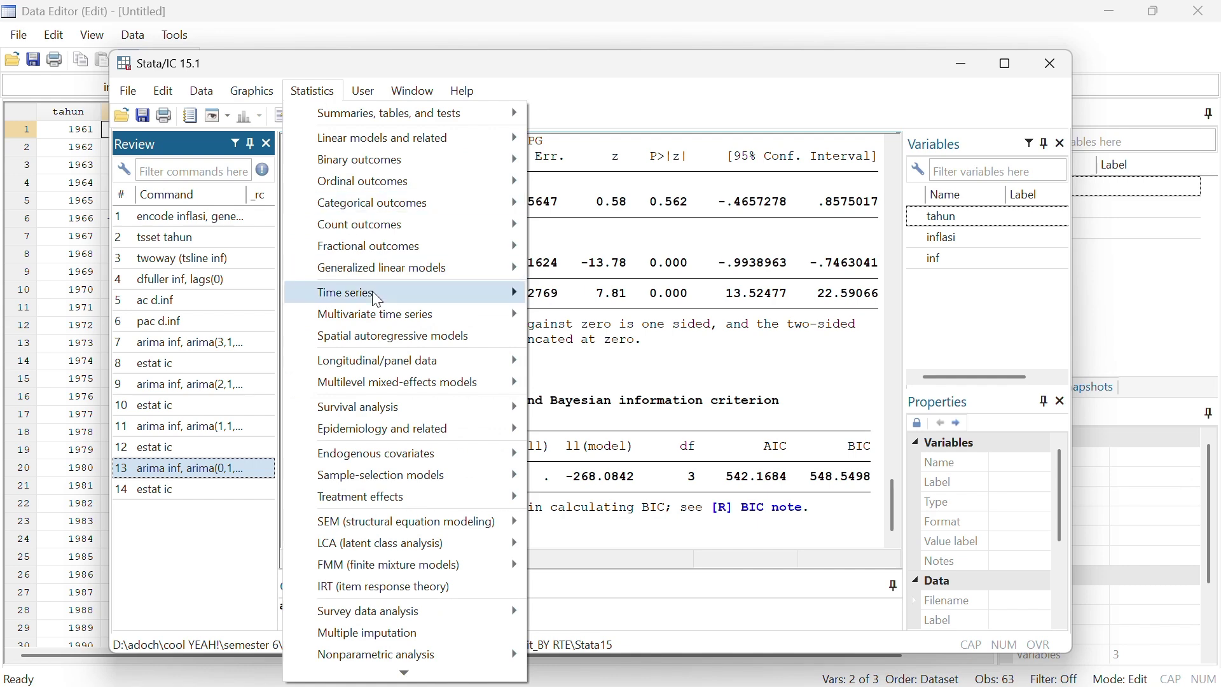
pyautogui.moveTo(381, 293)
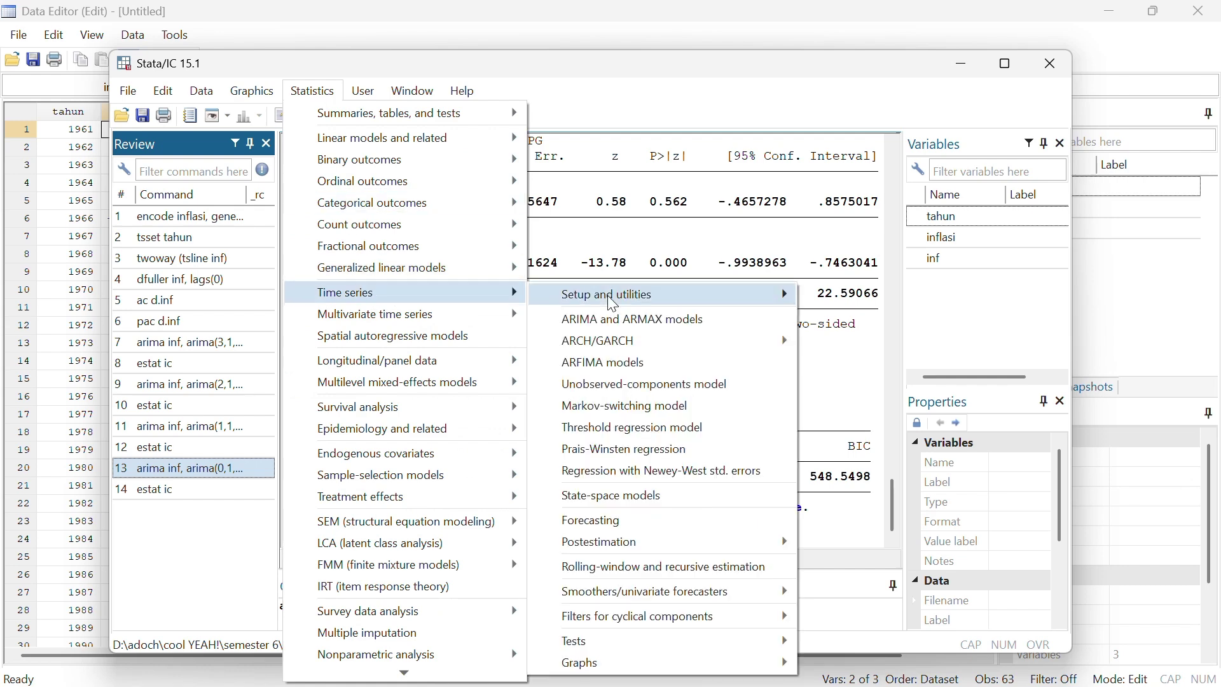
pyautogui.moveTo(657, 304)
pyautogui.click(845, 369)
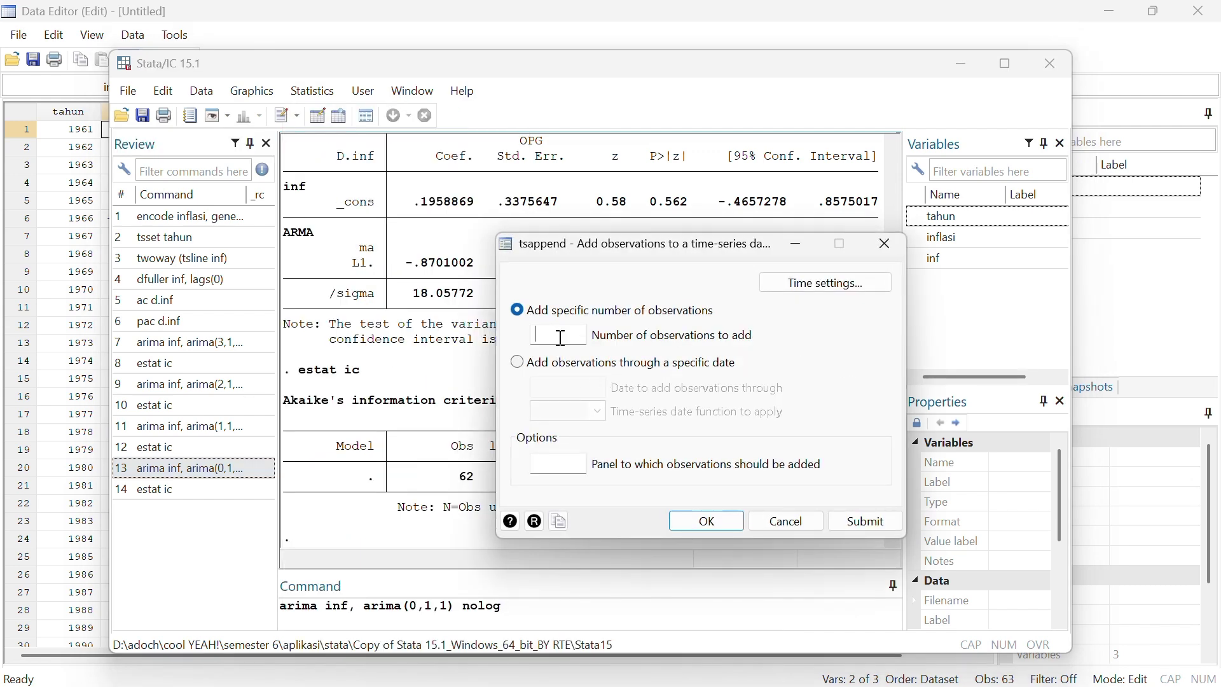
pyautogui.write('1')
# - Declare tahun as a yearly time variable in the time settings and append the one observation to the dataset
pyautogui.click(786, 294)
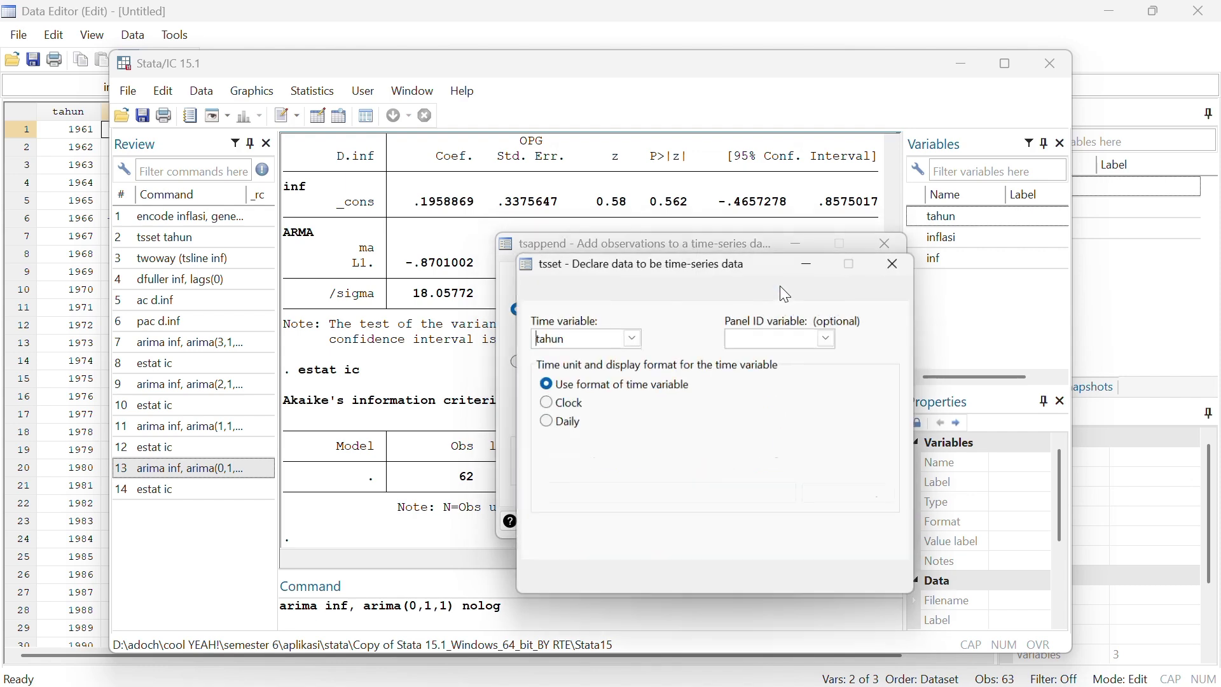
pyautogui.click(737, 445)
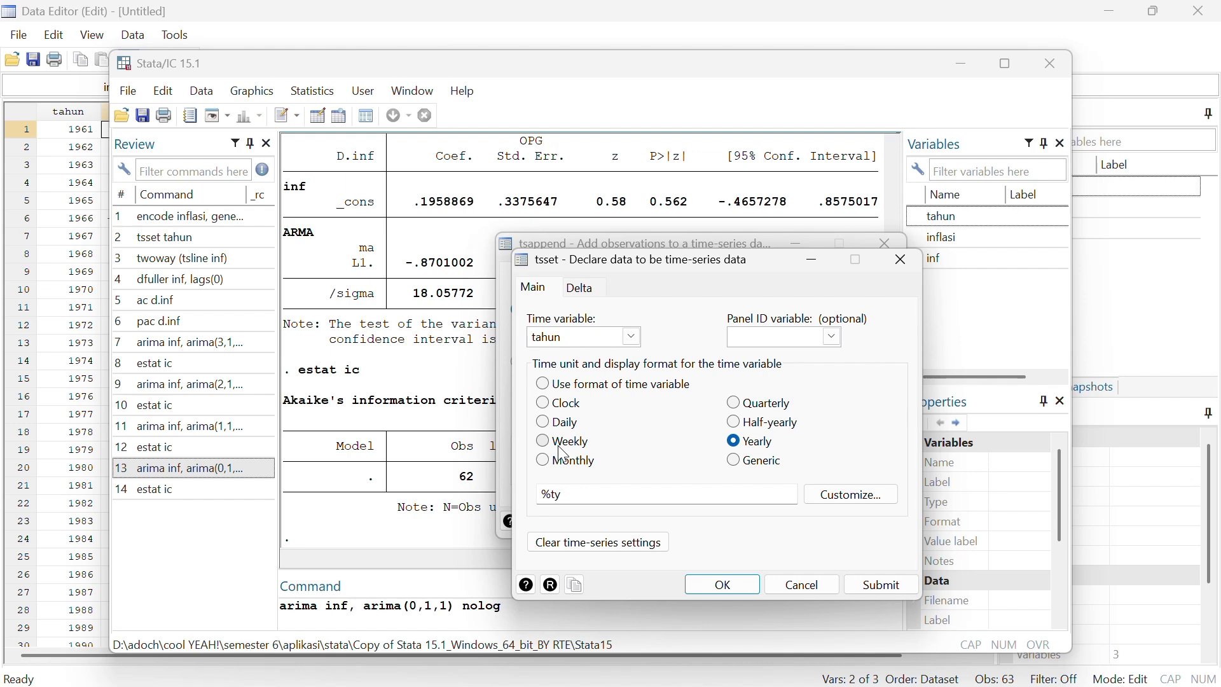
pyautogui.click(723, 585)
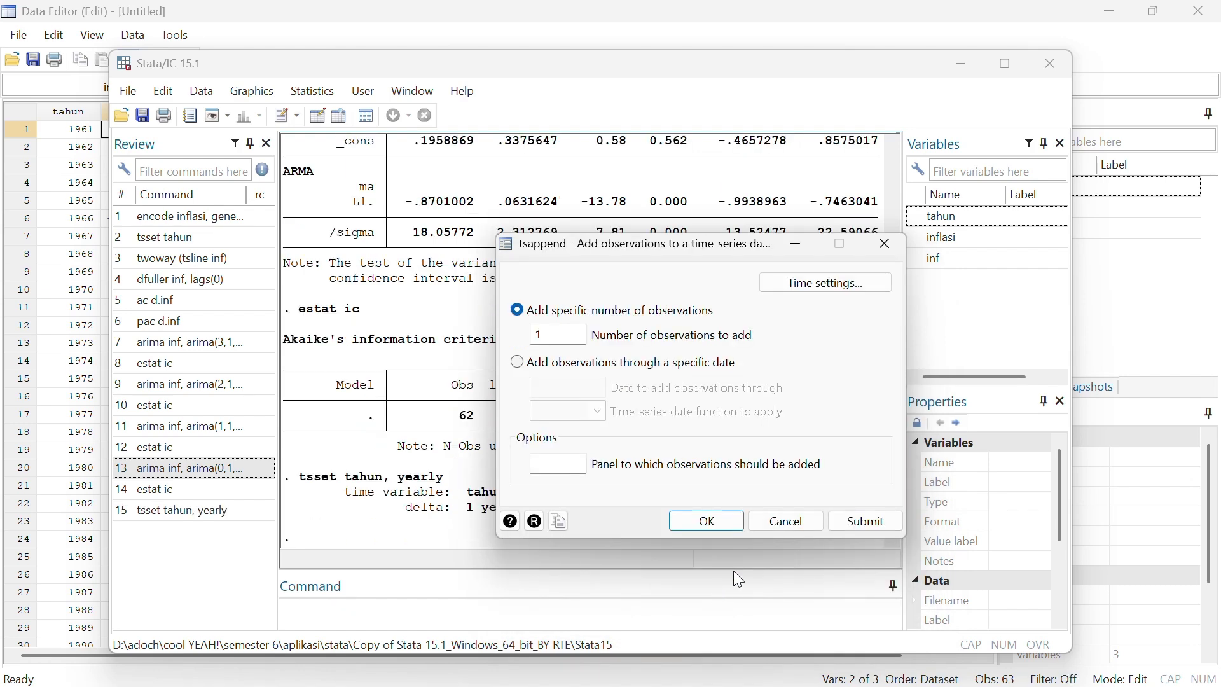
pyautogui.click(696, 527)
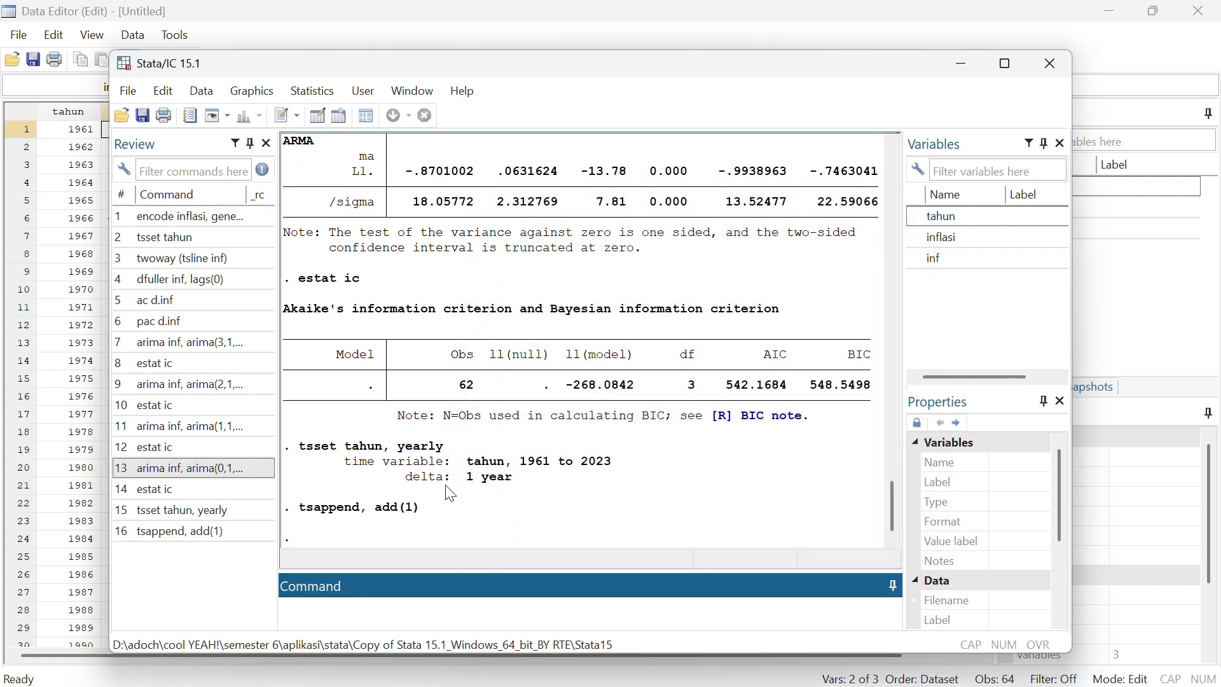
# - Rerun the selected model on the extended dataset with arima inf, arima(0,1,1) nolog
pyautogui.click(212, 484)
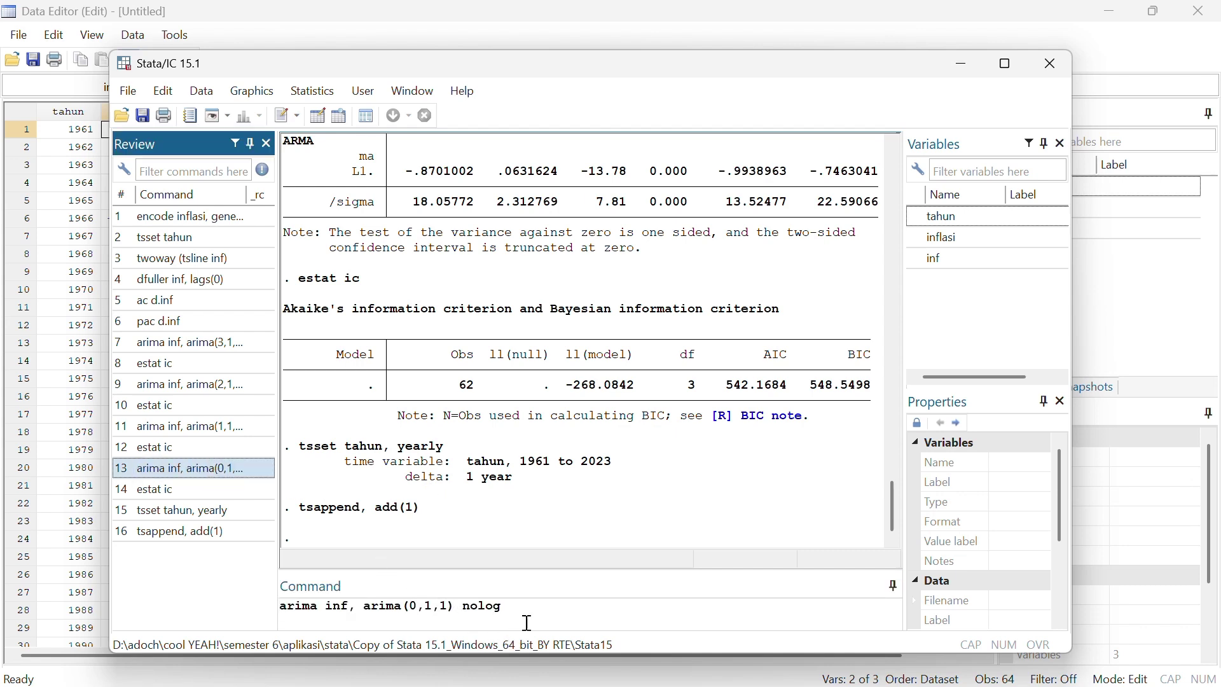
pyautogui.click(530, 609)
pyautogui.press('Return')
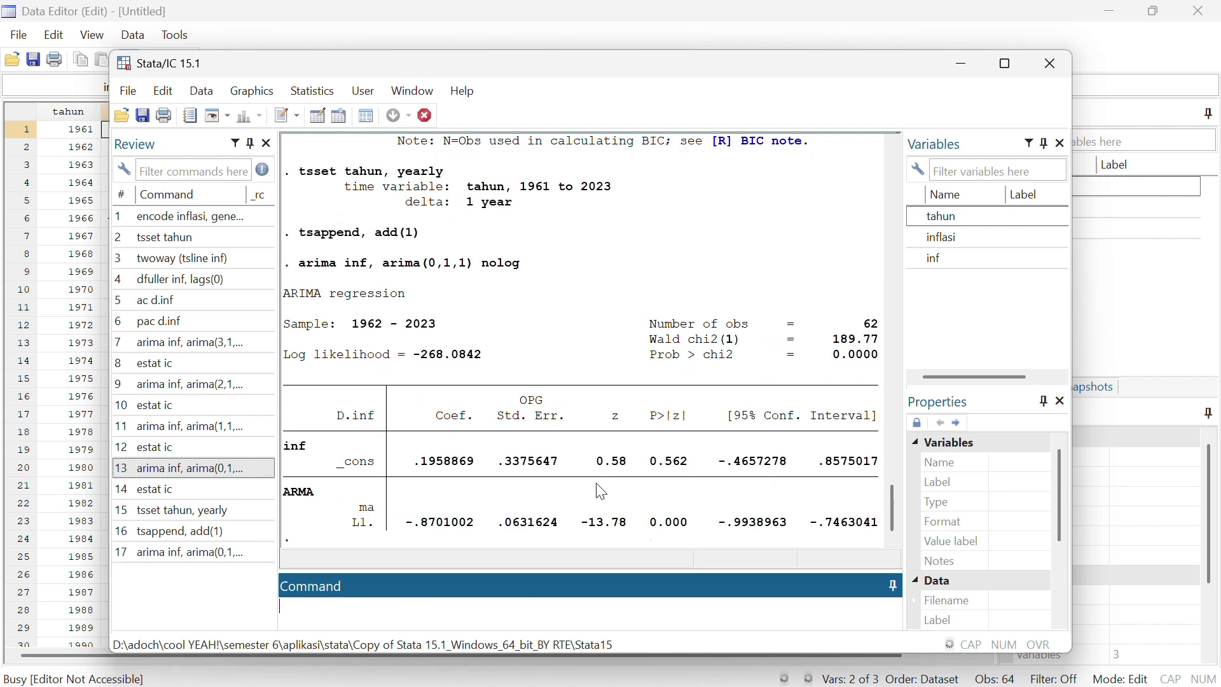
# - Forecast inflation into a new variable fcinf by running predict fcinf, y dynamic(2024)
pyautogui.write('predi')
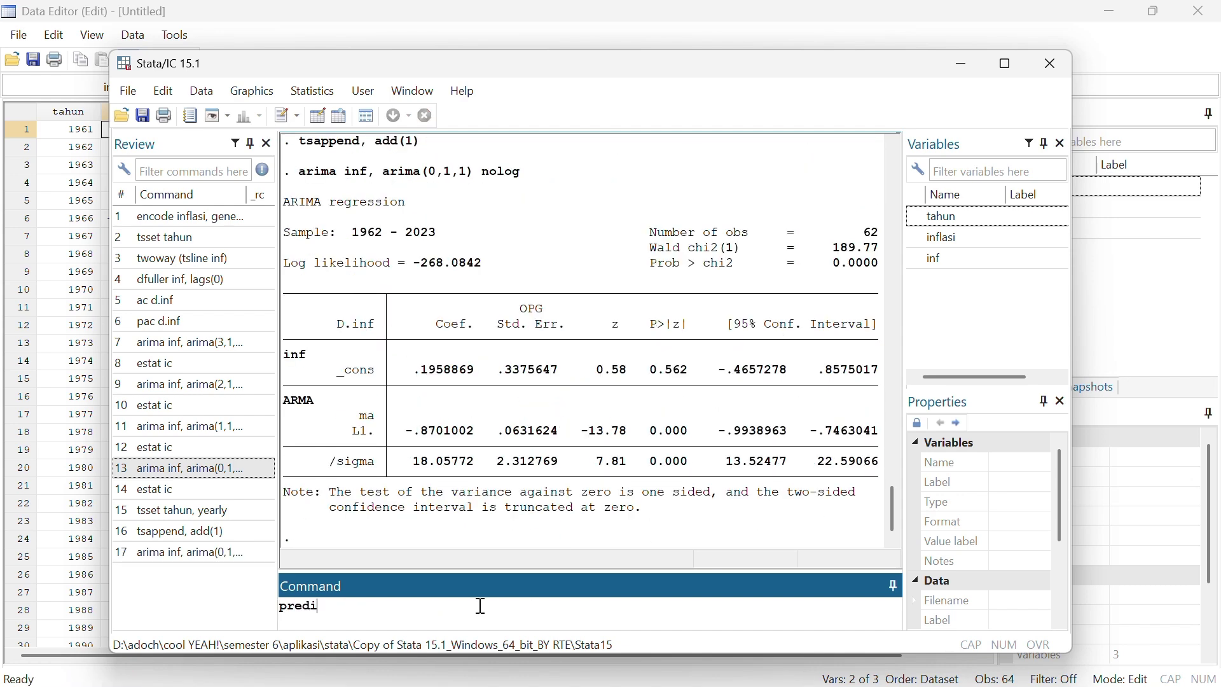
pyautogui.write('ct fcinf, y dynamic')
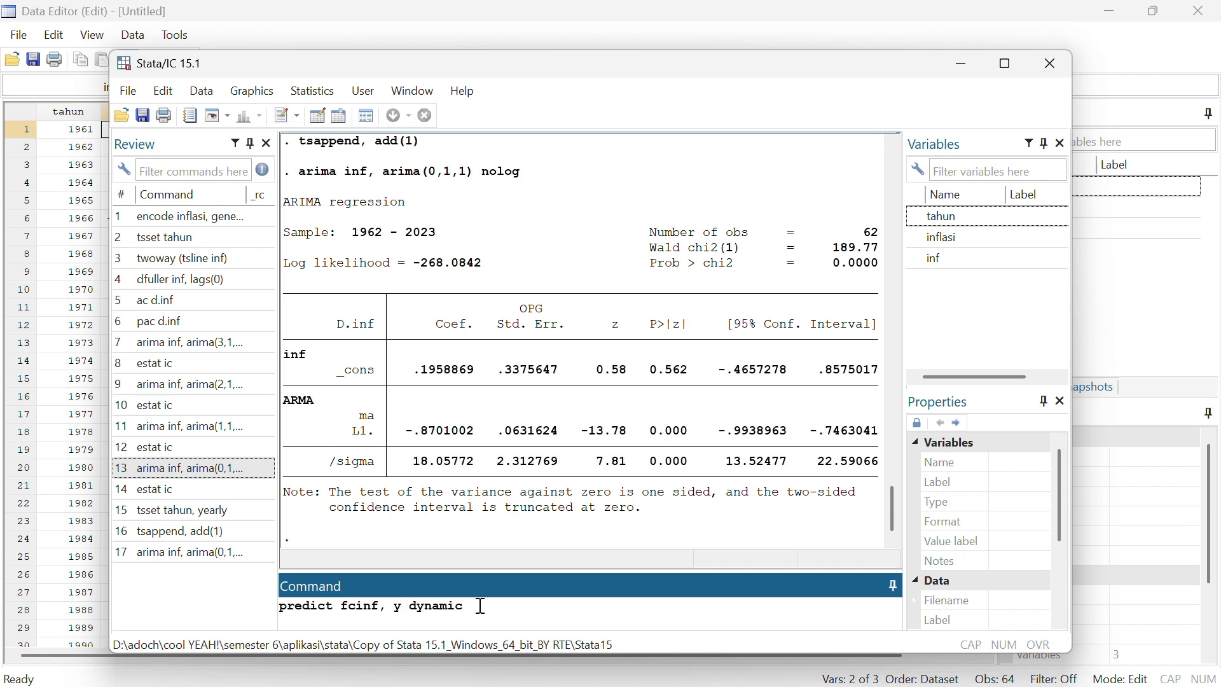
pyautogui.write('(2024)')
pyautogui.press('Return')
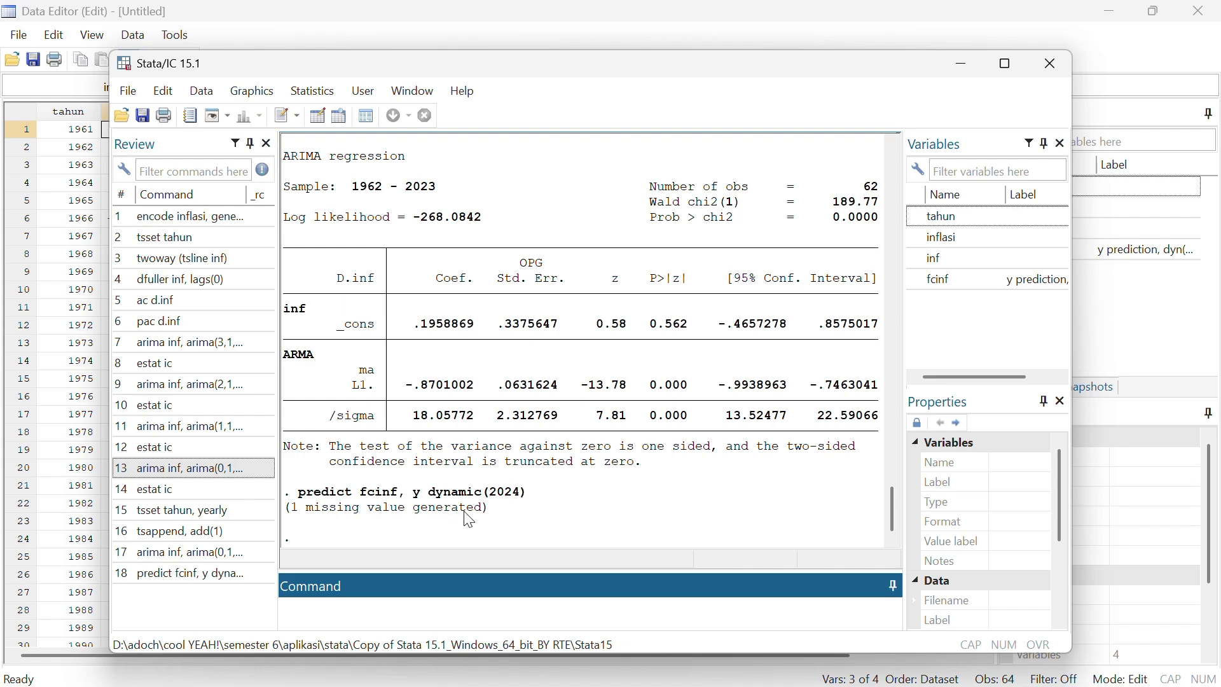
# - Switch to the Data Editor and examine the fcinf forecasts for 2023 and 2024 at the end of the dataset
pyautogui.press('super')
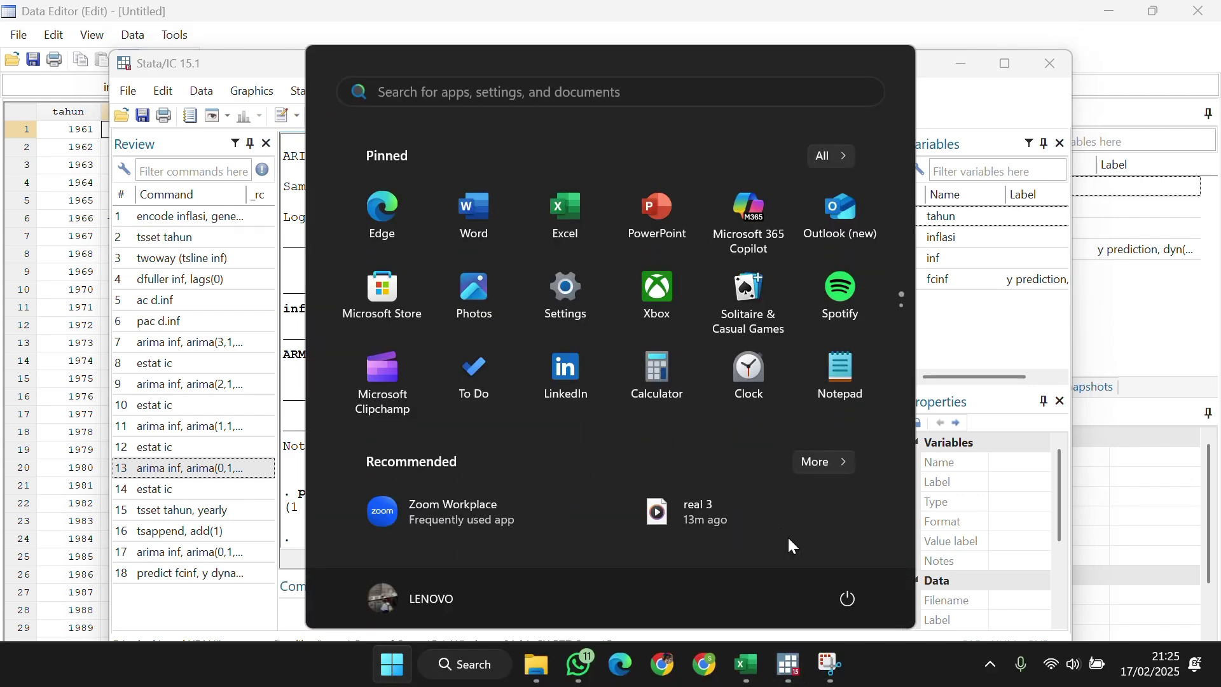
pyautogui.moveTo(789, 664)
pyautogui.click(865, 570)
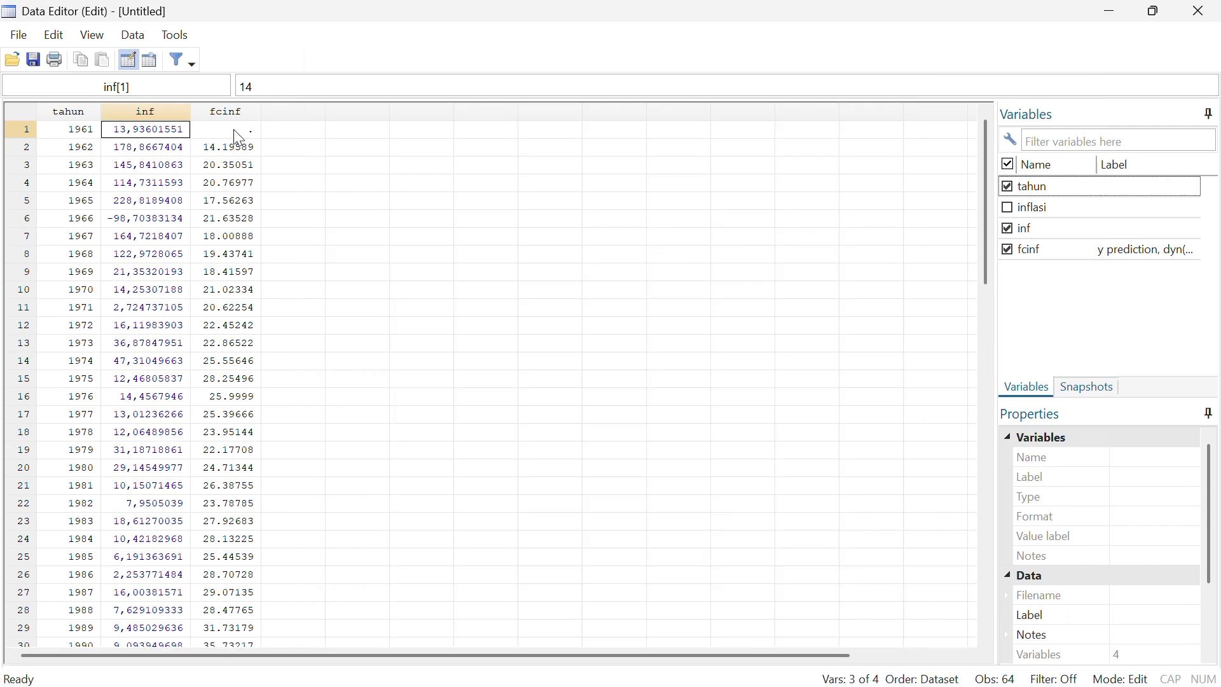
pyautogui.scroll(-1, 371, 297)
pyautogui.scroll(-12, 371, 297)
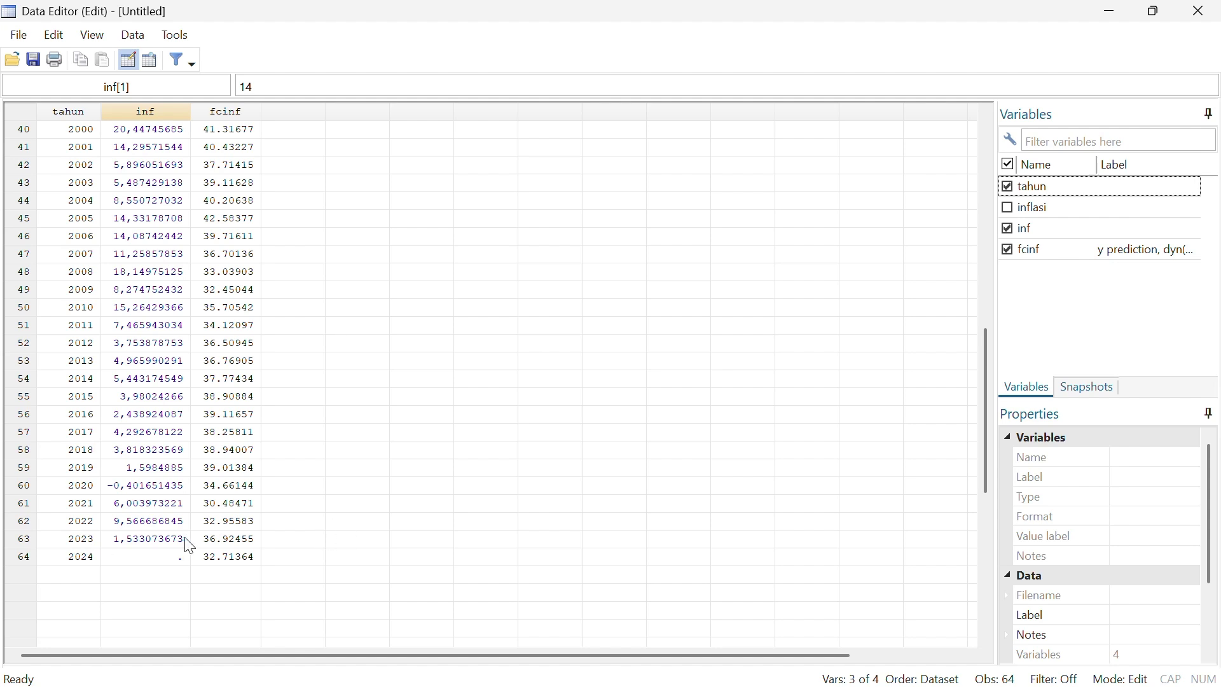
pyautogui.click(216, 540)
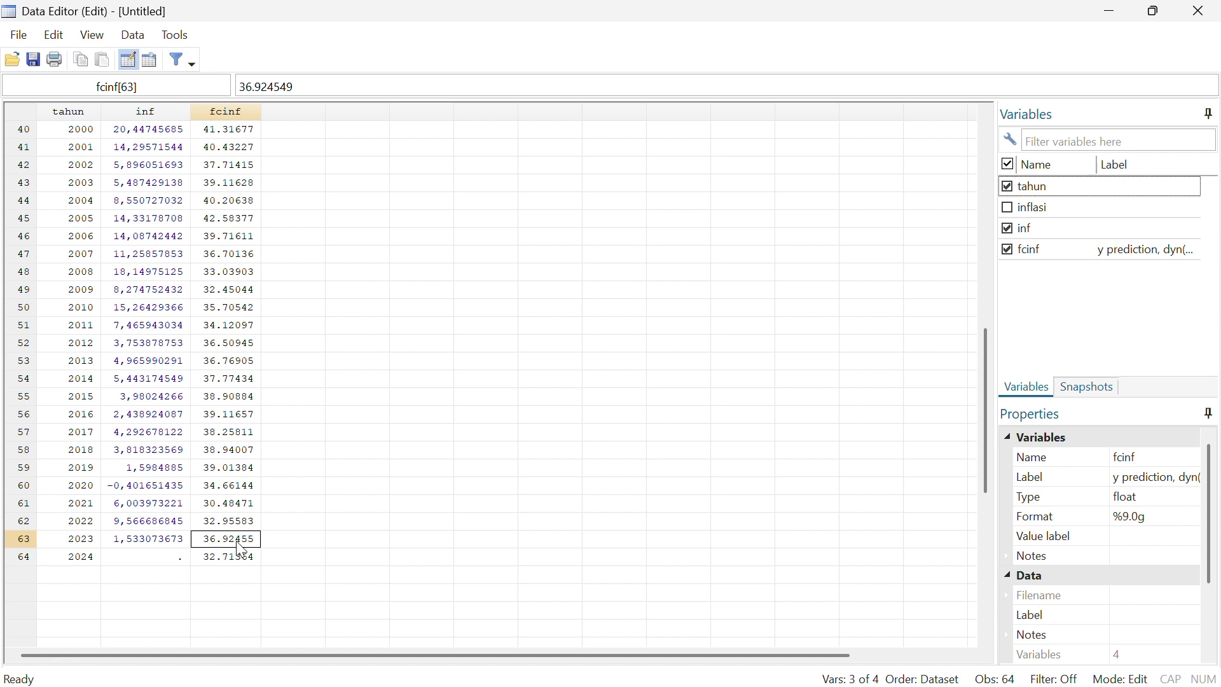
pyautogui.click(235, 559)
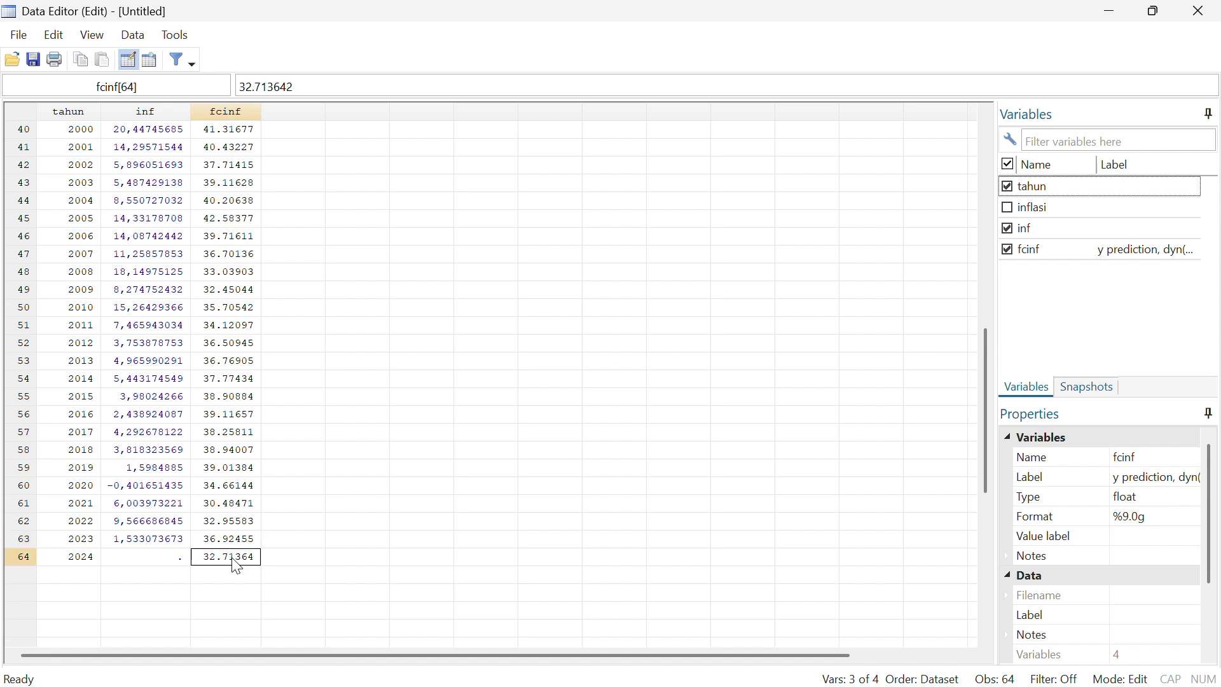